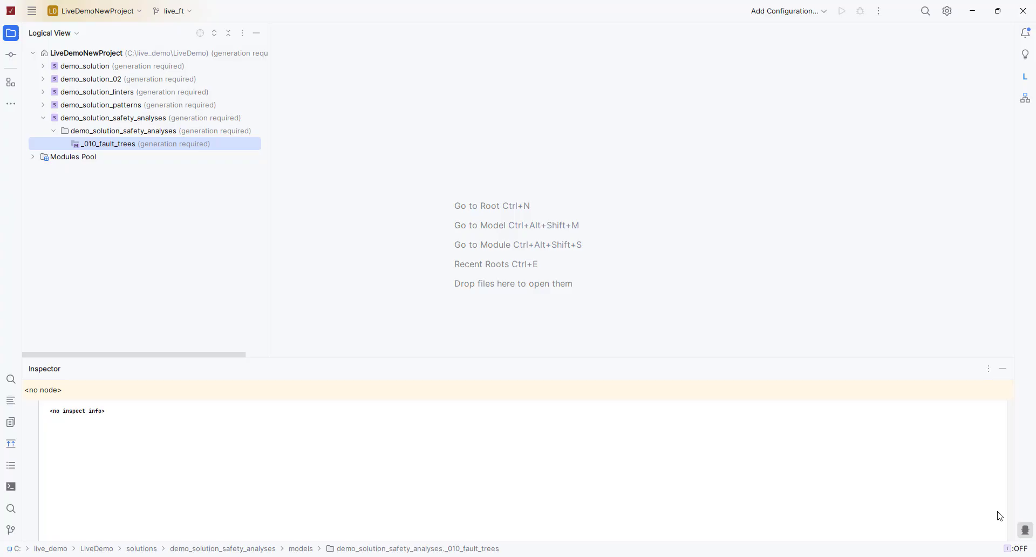
# Step: Create a Fault Tree root node in the _010_fault_trees model and name it engine_overheating_analysis
pyautogui.rightClick(111, 150)
pyautogui.moveTo(314, 115)
pyautogui.moveTo(426, 132)
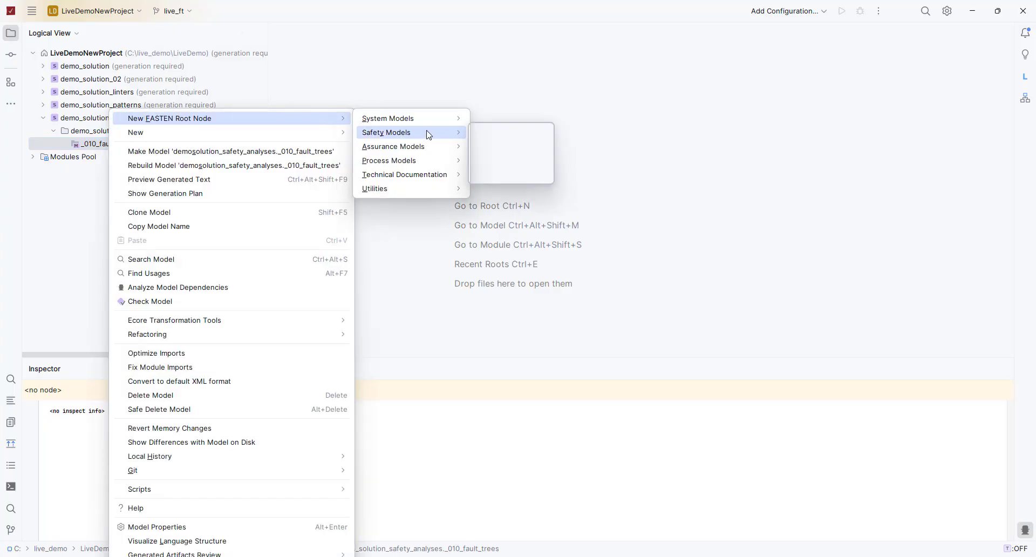
pyautogui.moveTo(537, 179)
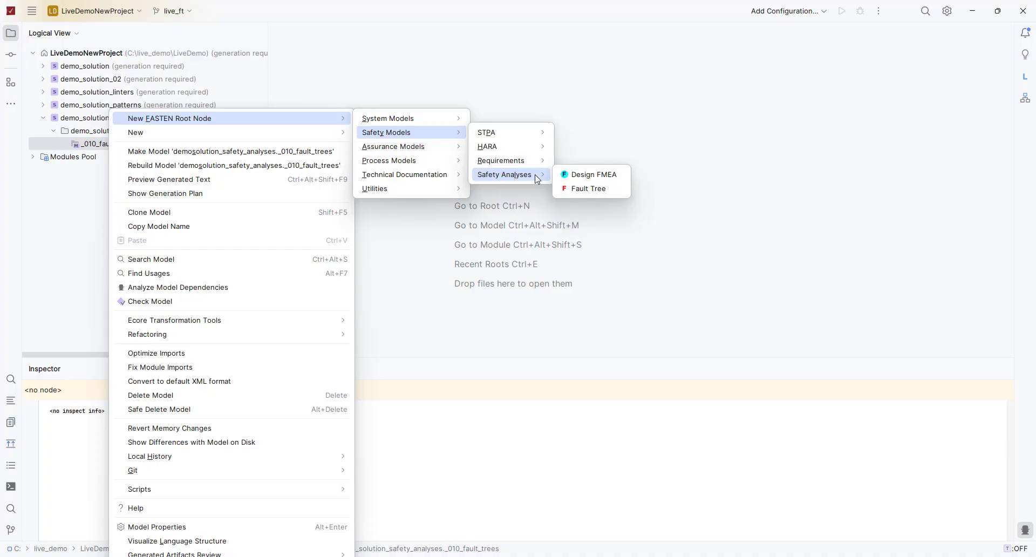
pyautogui.click(587, 190)
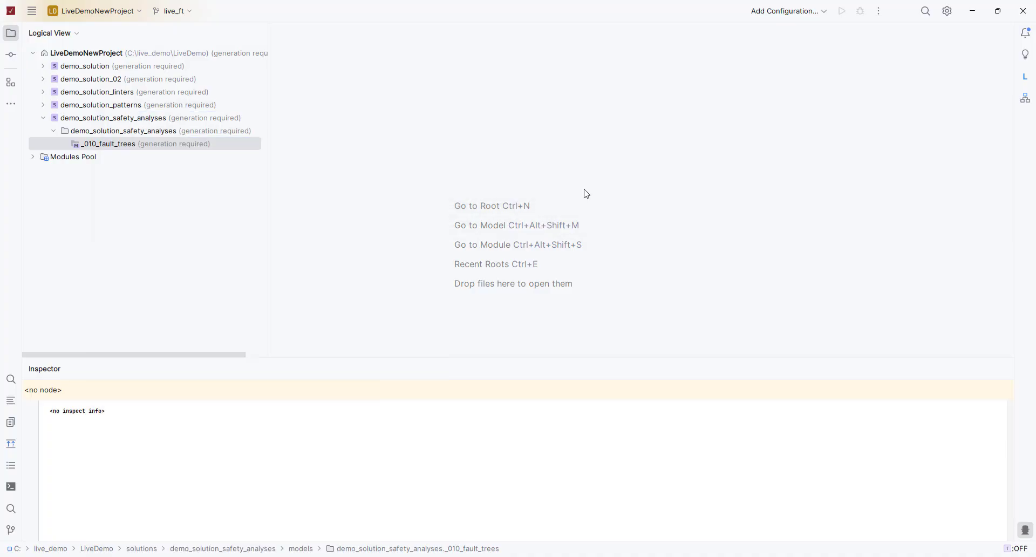
pyautogui.write('engine')
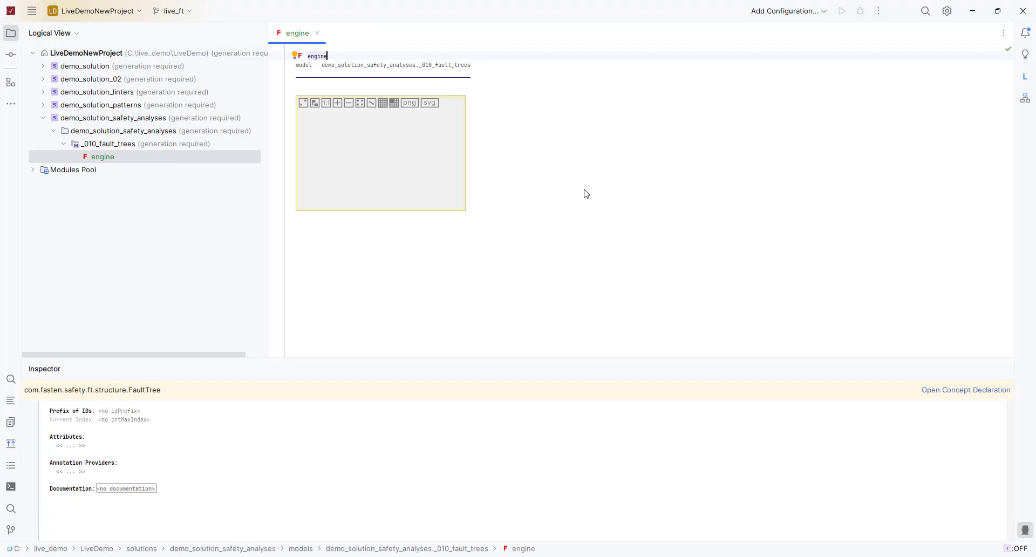
pyautogui.write('_overheating')
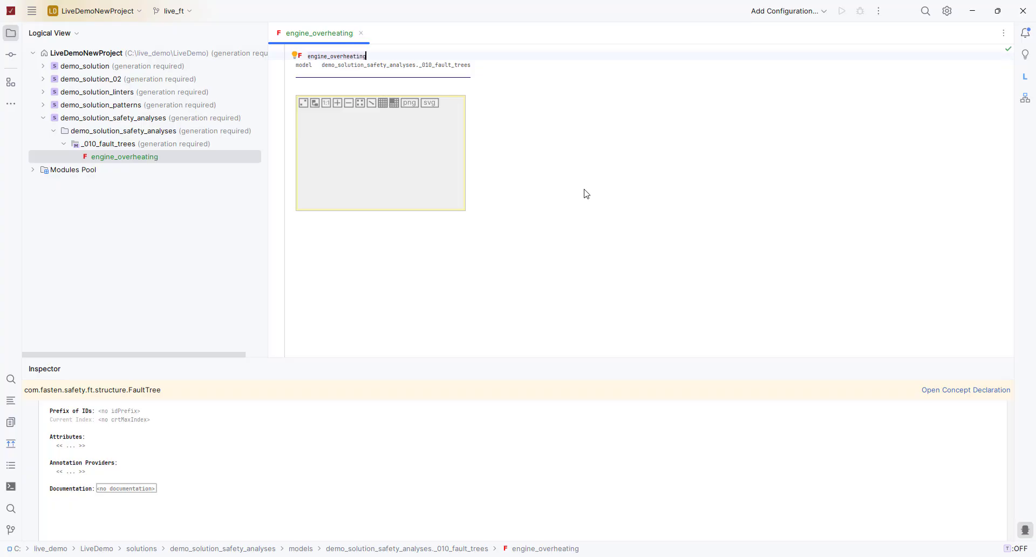
pyautogui.write('_analysis')
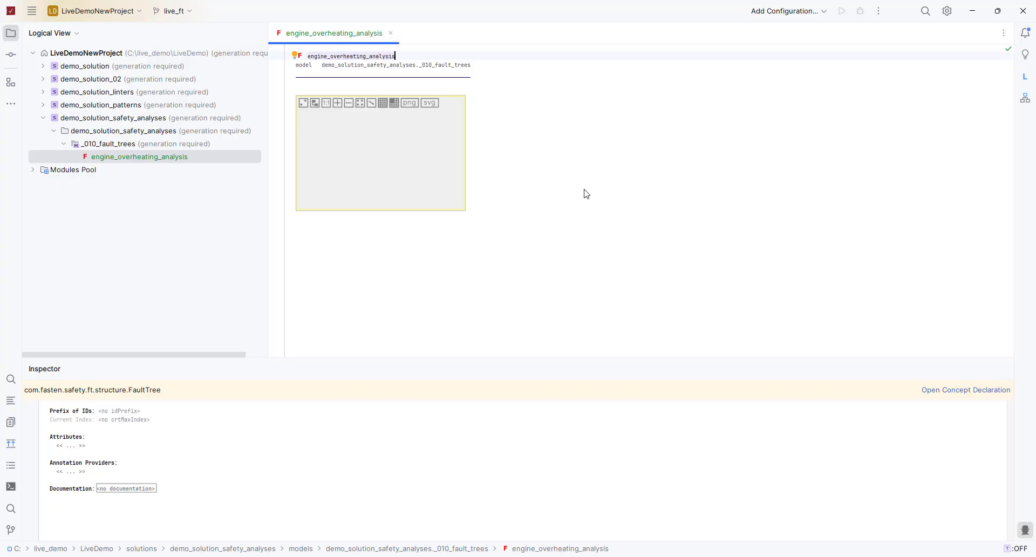
# Step: Add documentation to the fault tree with the text "this is an example Fault Tree", followed by a blank line
pyautogui.click(110, 489)
pyautogui.hotkey('ctrl', 'space')
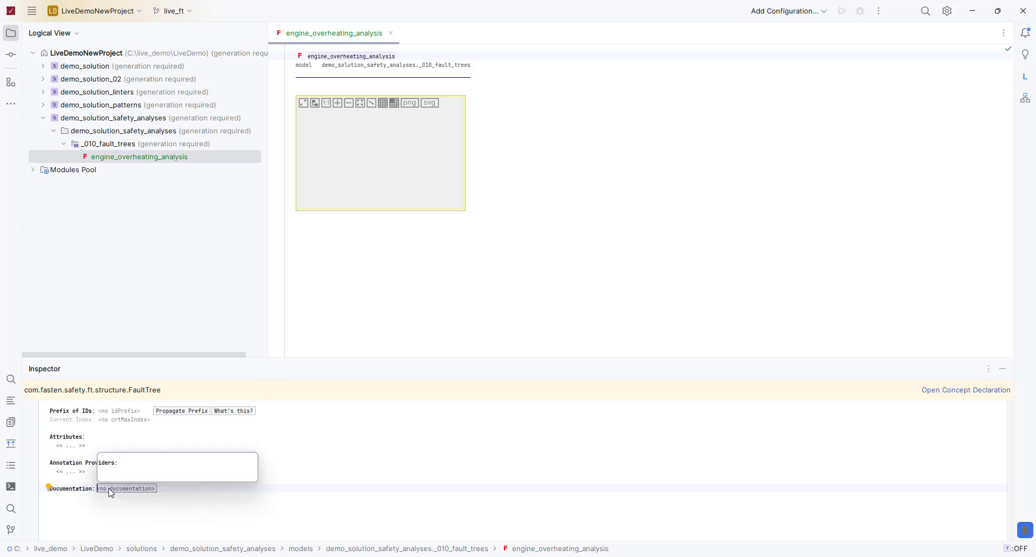
pyautogui.press('Return')
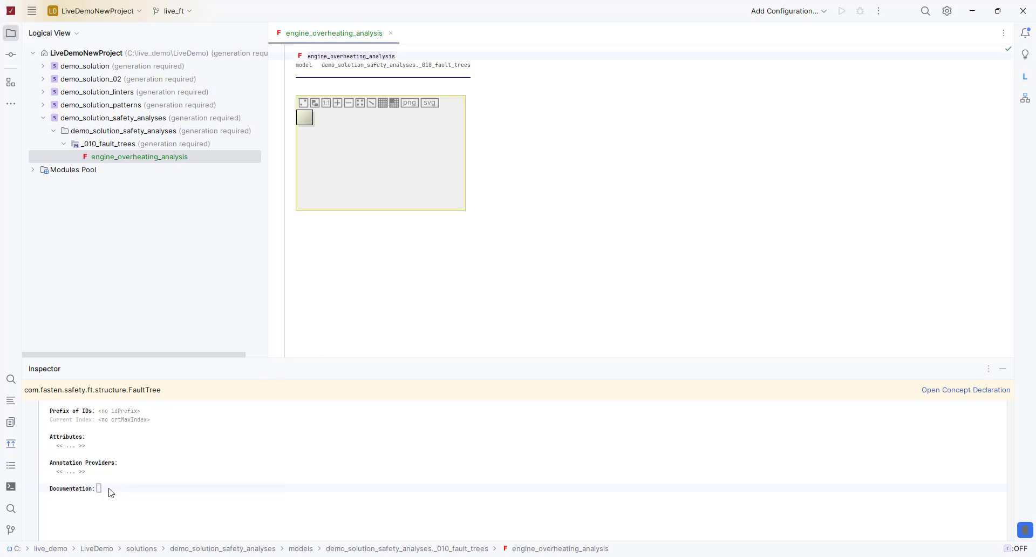
pyautogui.write('this is an example fault Tree')
pyautogui.press('Return')
pyautogui.press('Return')
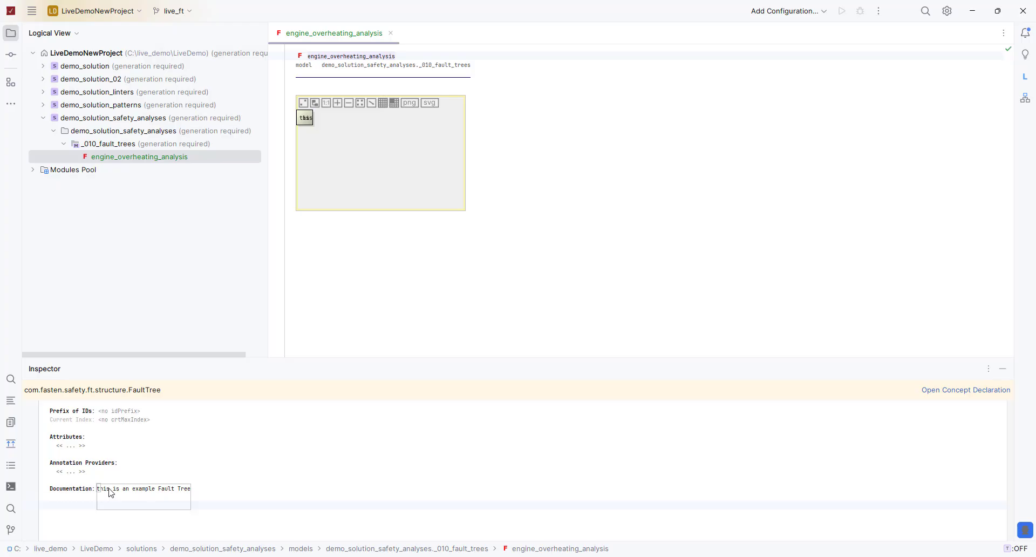
# Step: Insert the git branch and commit hash special words on separate lines below the documentation text
pyautogui.hotkey('ctrl', 'space')
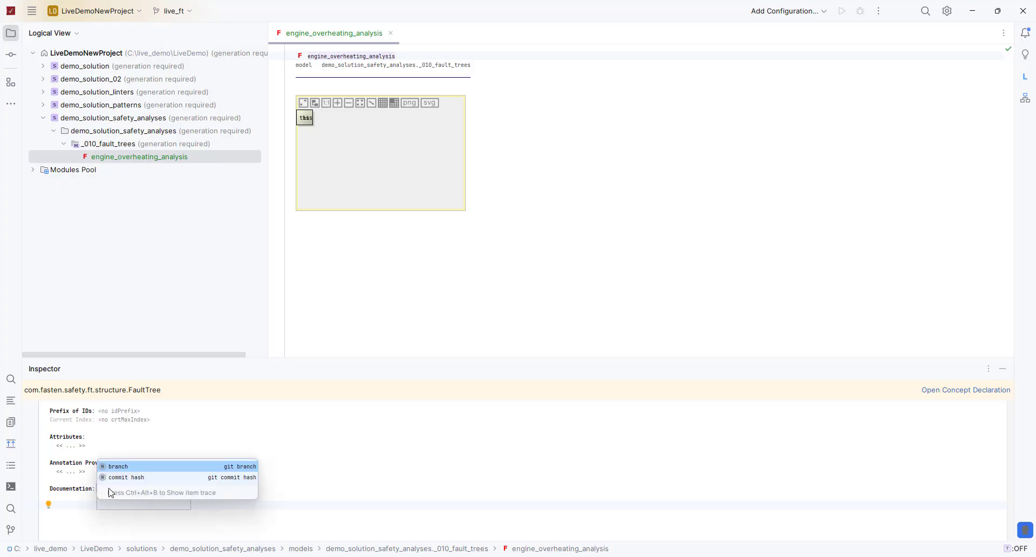
pyautogui.press('Return')
pyautogui.press('Return')
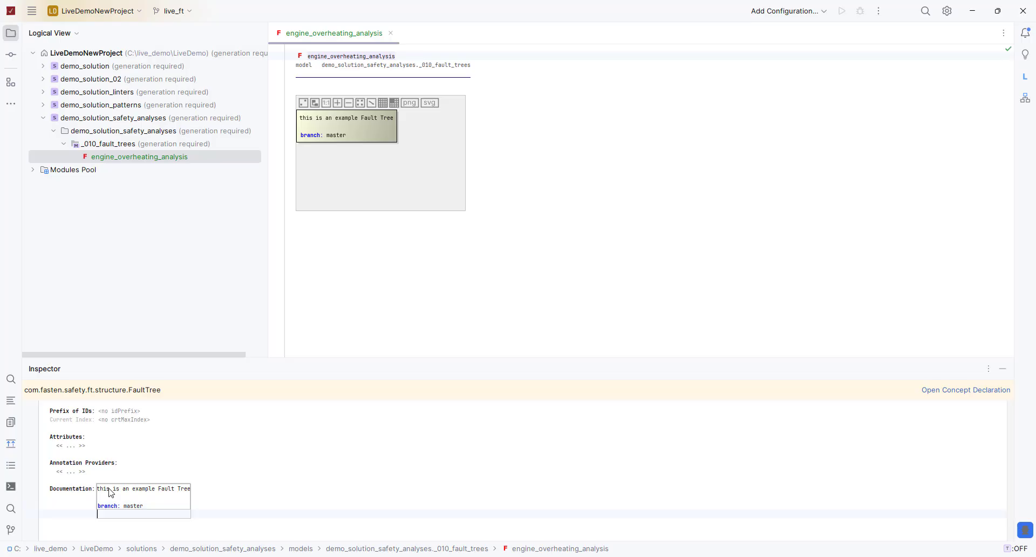
pyautogui.hotkey('ctrl', 'space')
pyautogui.press('Down')
pyautogui.press('Return')
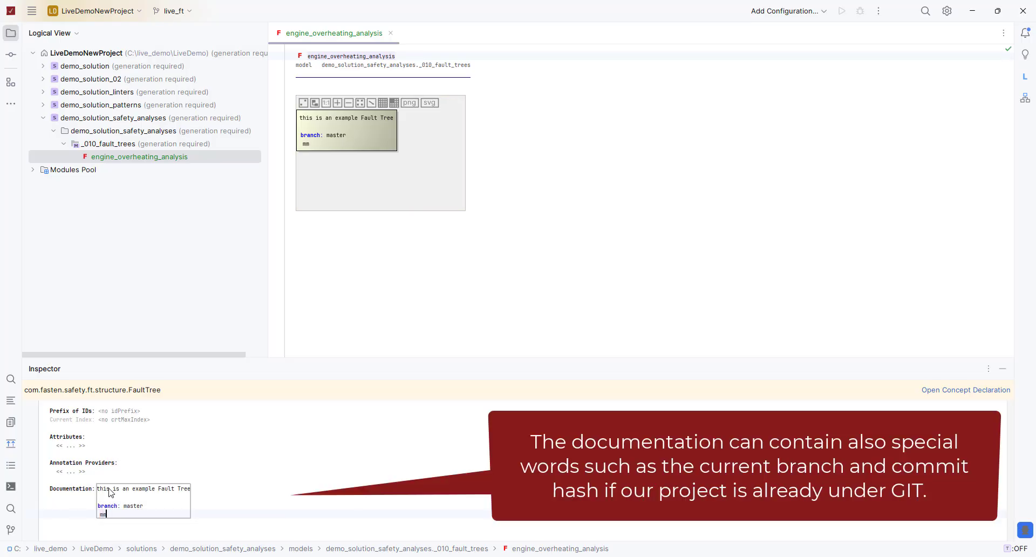
pyautogui.press('BackSpace')
pyautogui.hotkey('ctrl', 'space')
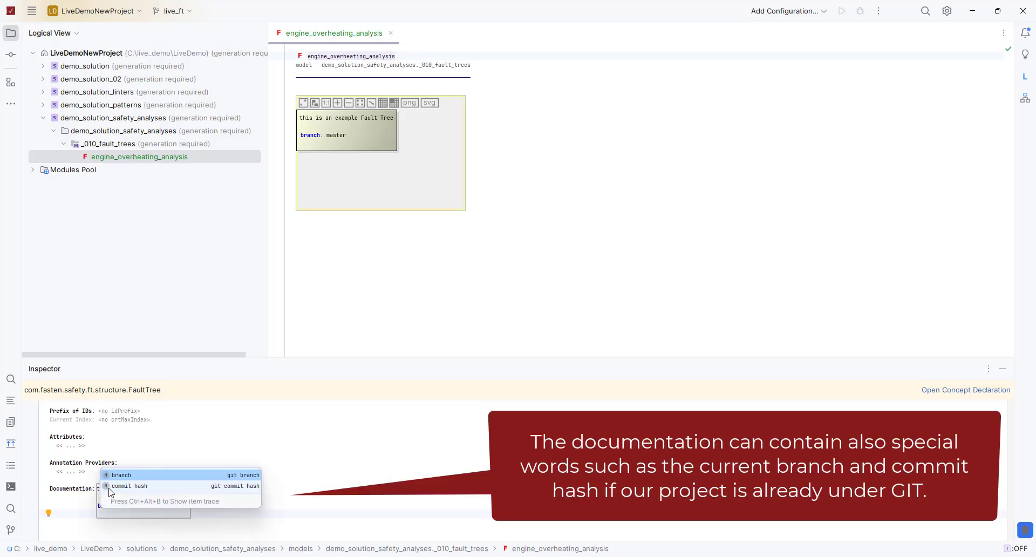
pyautogui.press('Down')
pyautogui.press('Return')
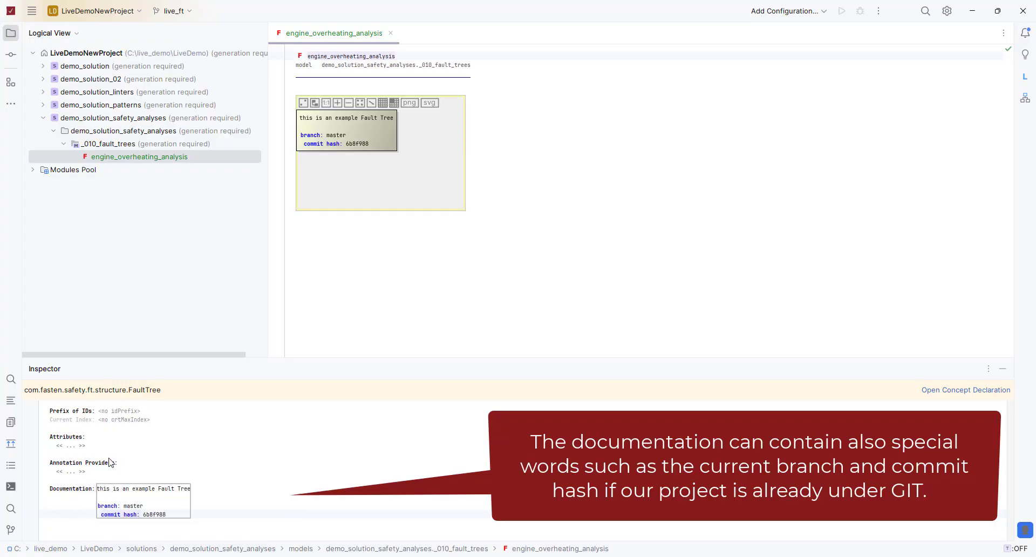
# Step: Shift the documentation box away from the diagram's corner and enlarge the diagram to fill the editor
pyautogui.click(305, 147)
pyautogui.moveTo(305, 148); pyautogui.dragTo(352, 152)
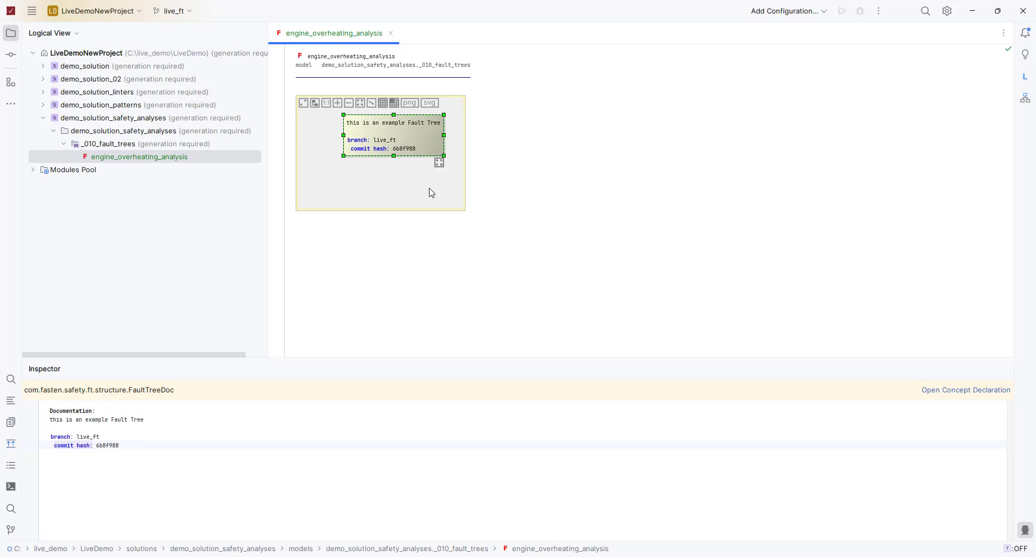
pyautogui.click(382, 174)
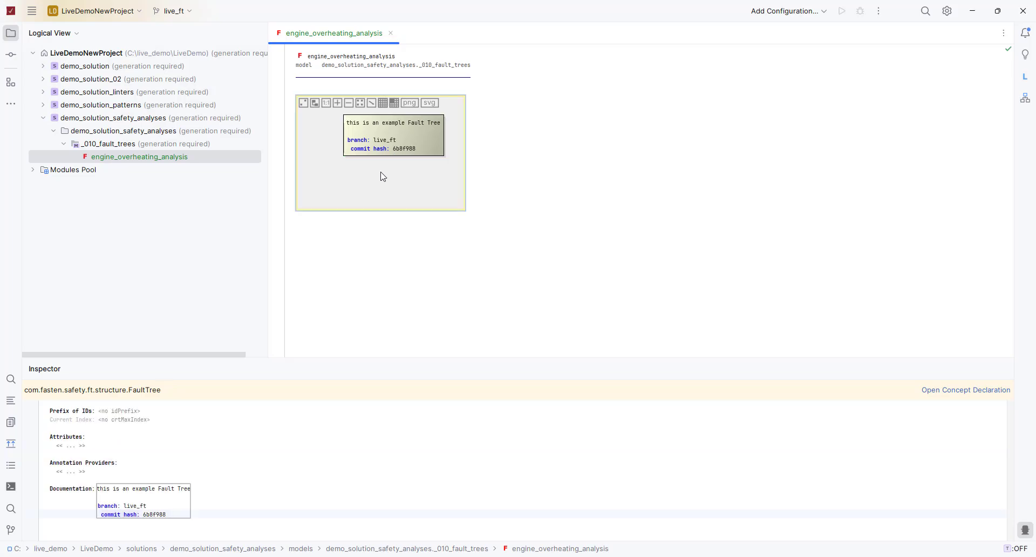
pyautogui.click(304, 103)
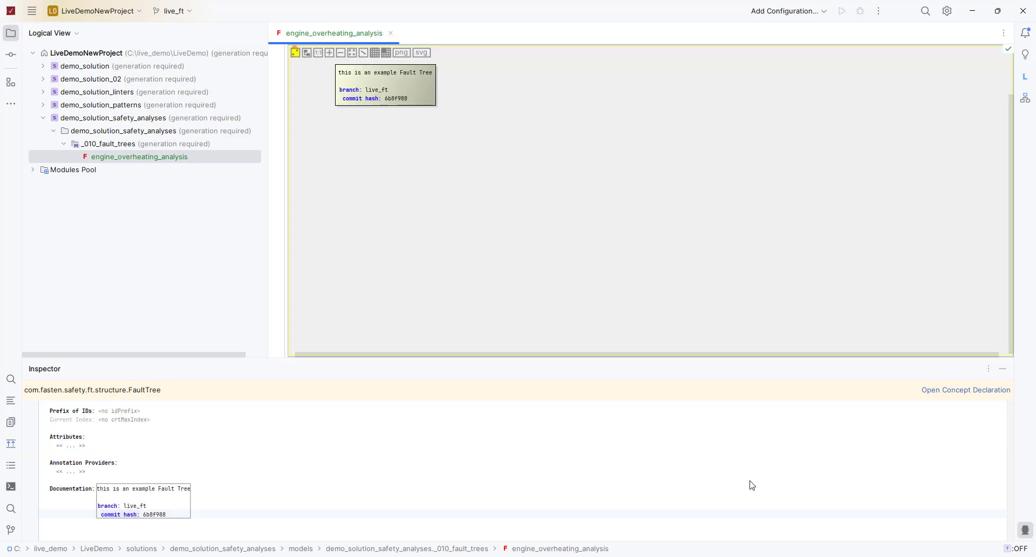
# Step: Place a Top Event beside and below the documentation box and name it ENGINE_OVERHEATS
pyautogui.click(1026, 99)
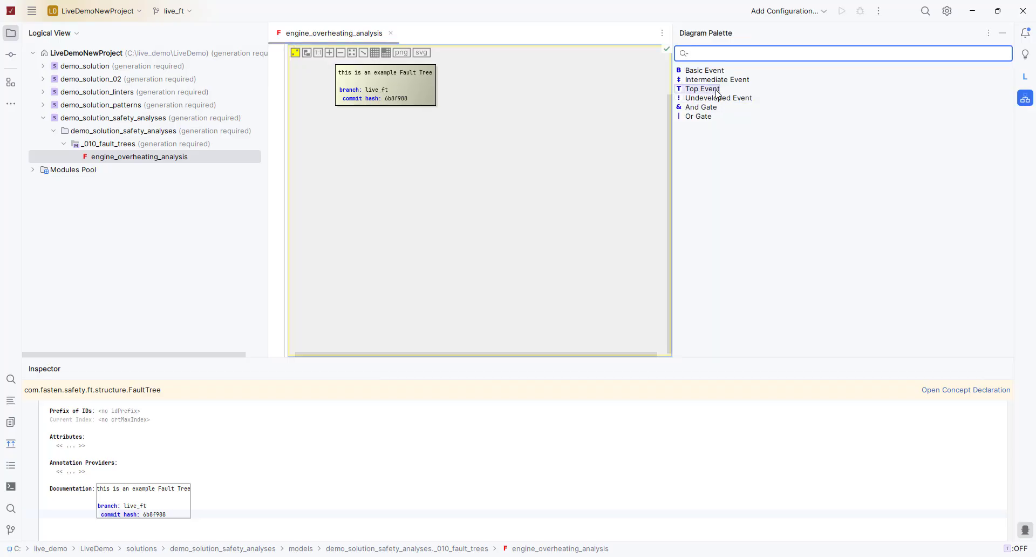
pyautogui.moveTo(717, 93); pyautogui.dragTo(493, 130)
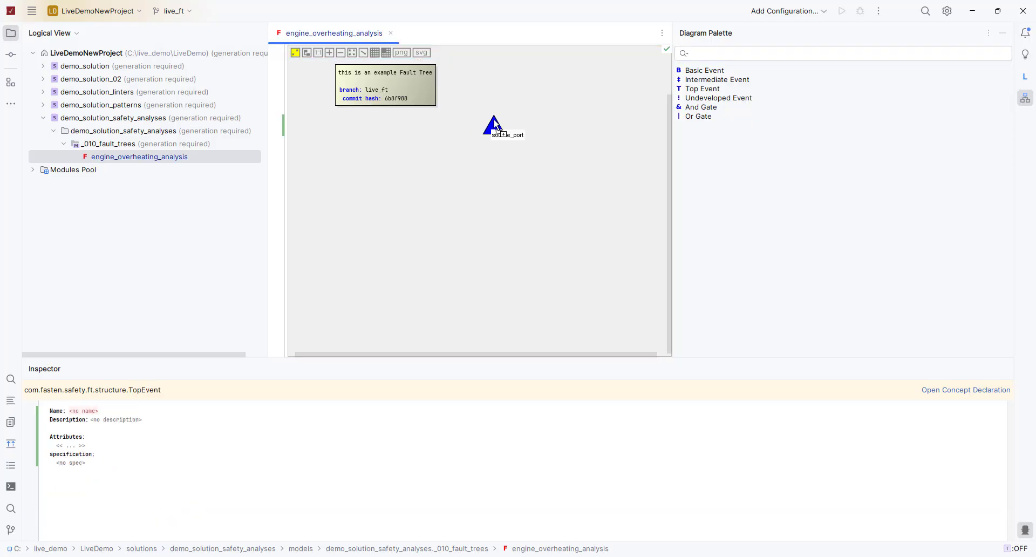
pyautogui.click(493, 130)
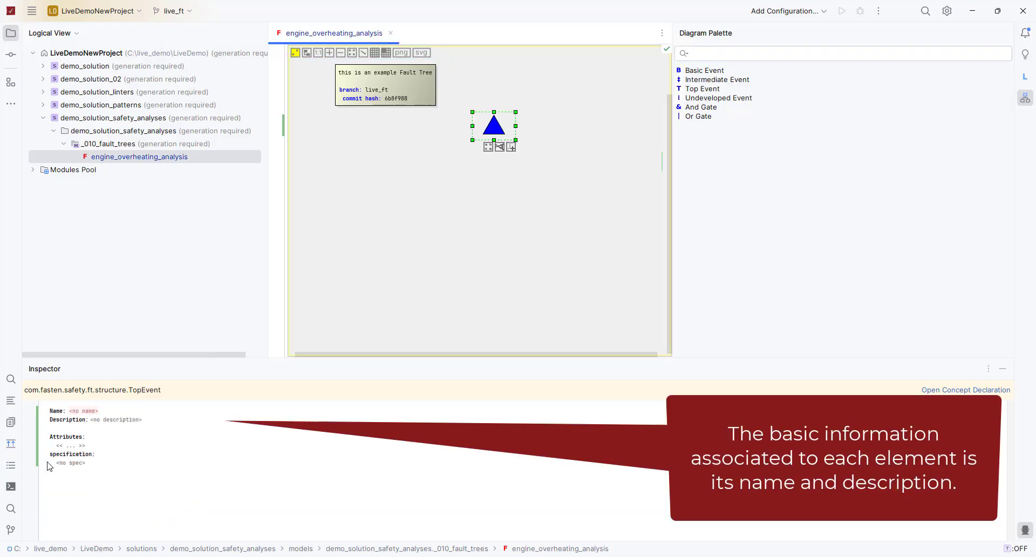
pyautogui.click(84, 411)
pyautogui.write('ENGINE_OVERHEATS')
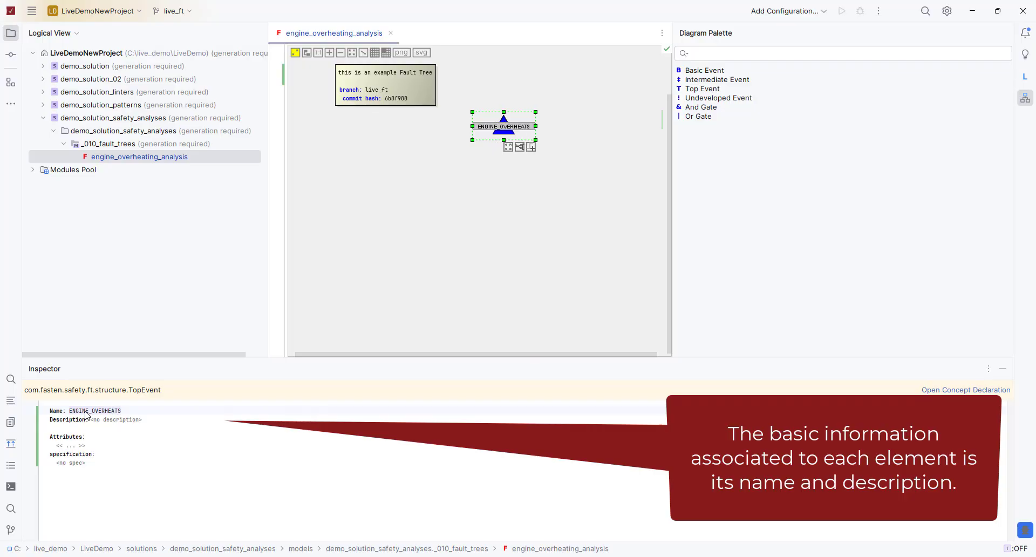
# Step: Describe the top event on two lines as "The temperature of the engine" and "grows over the maximum limit."
pyautogui.press('Tab')
pyautogui.hotkey('ctrl', 'space')
pyautogui.click(139, 430)
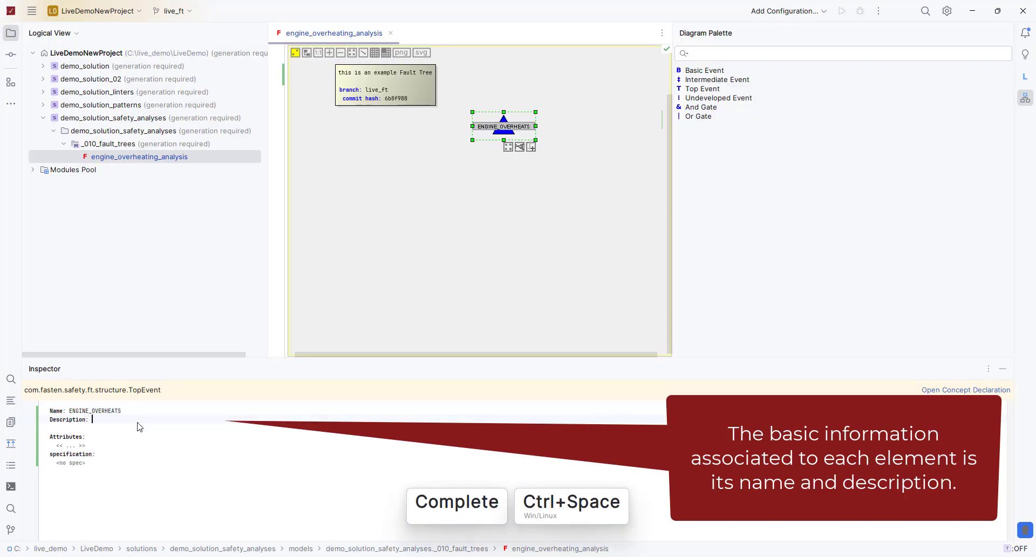
pyautogui.write('The temperature of the engine')
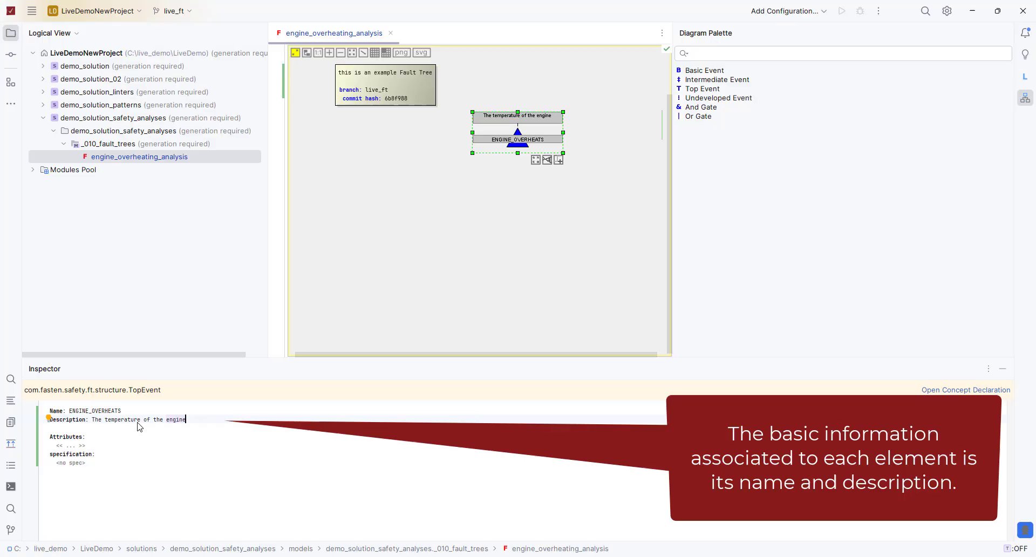
pyautogui.press('Return')
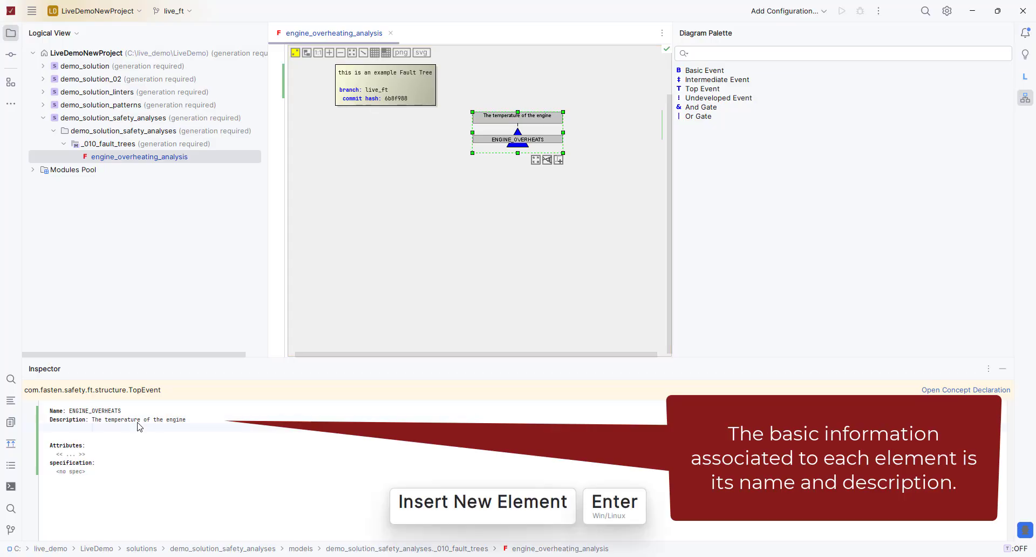
pyautogui.write('grows over the')
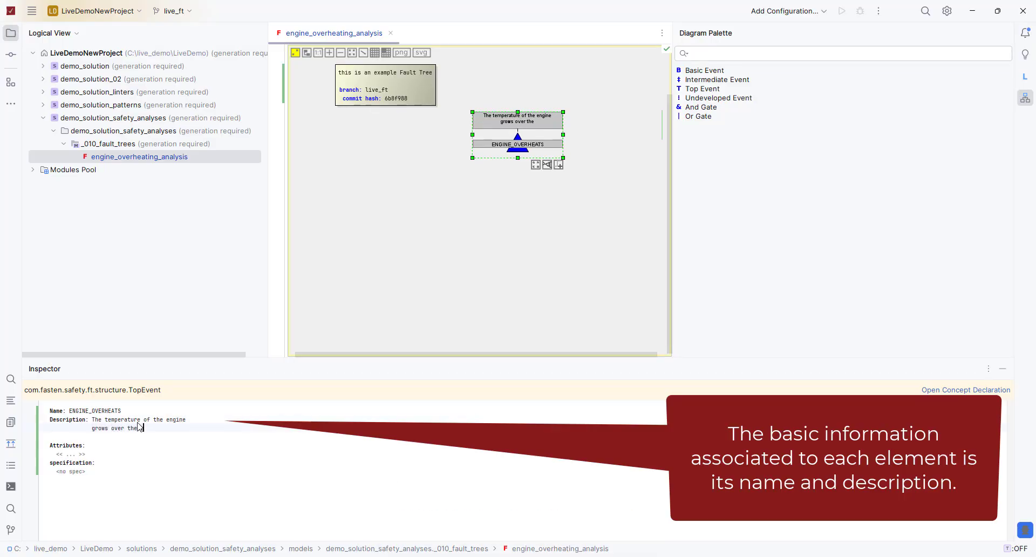
pyautogui.write(' maximum limit.')
# Step: Add an Or Gate below the top event with the two-line description "Insufficient coolant" and "reaches the engine."
pyautogui.moveTo(705, 125); pyautogui.dragTo(504, 191)
pyautogui.click(111, 420)
pyautogui.hotkey('ctrl', 'space')
pyautogui.press('Return')
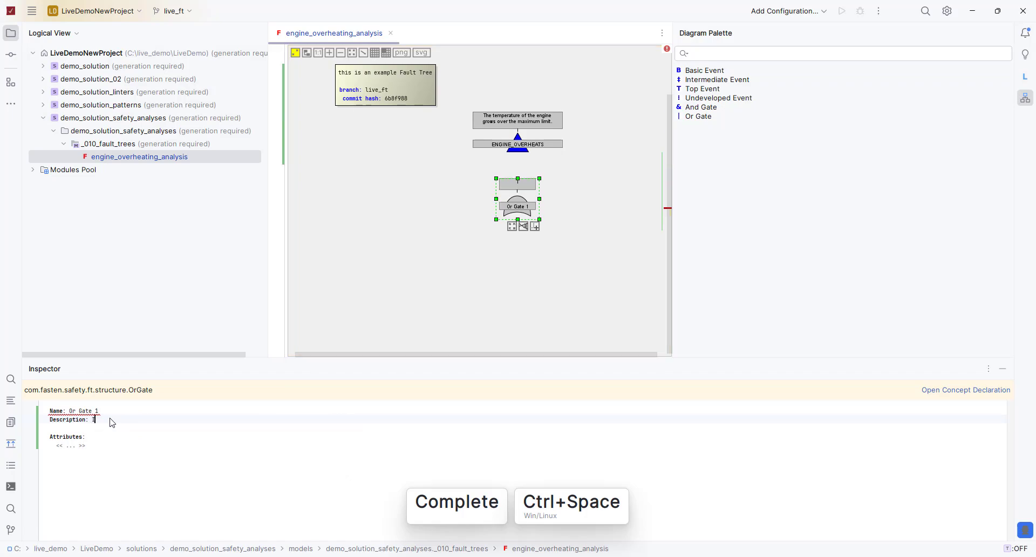
pyautogui.write('Insufficient coolant')
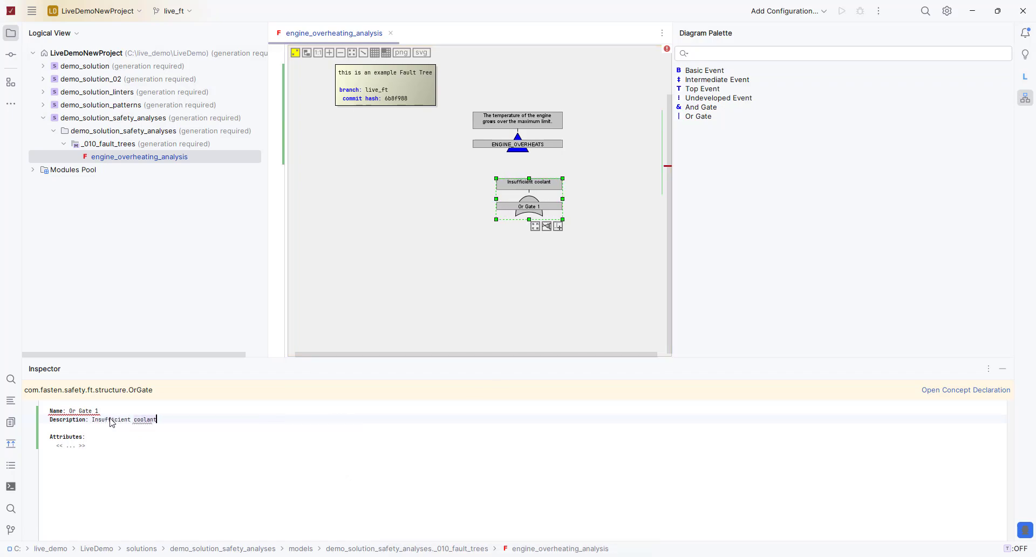
pyautogui.press('Return')
pyautogui.write('reaches the engine.')
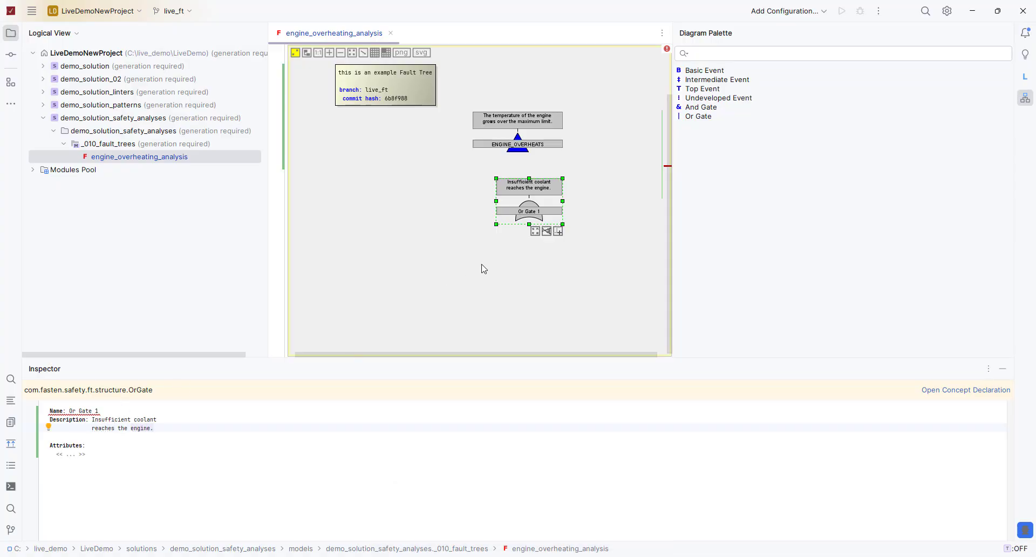
# Step: Center the Or gate beneath the ENGINE_OVERHEATS top event and connect the top event to it
pyautogui.moveTo(540, 196); pyautogui.dragTo(529, 197)
pyautogui.click(518, 154)
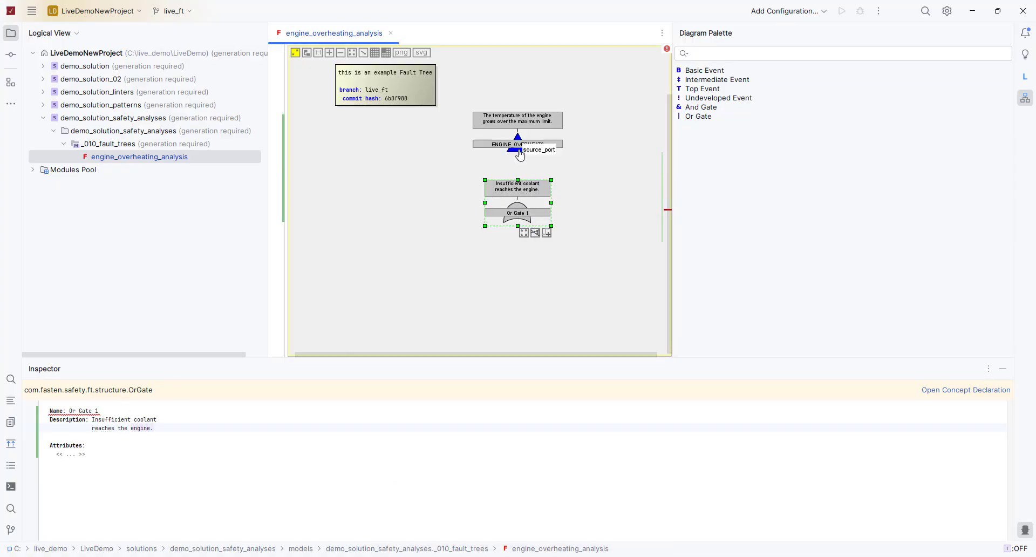
pyautogui.moveTo(558, 166); pyautogui.dragTo(518, 198)
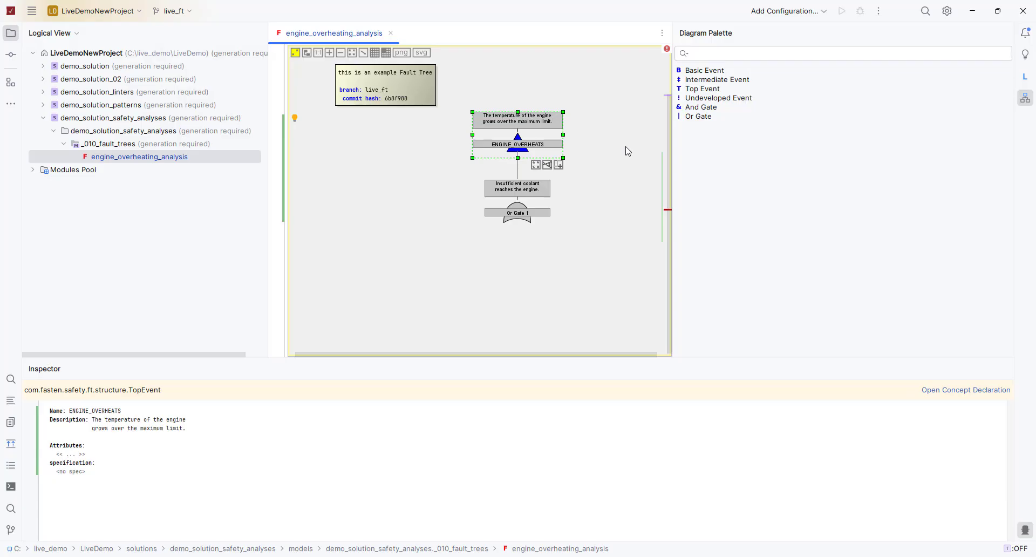
# Step: Place a second Or Gate in the lower part of the diagram and describe it as "Pump Malfunction."
pyautogui.moveTo(698, 116); pyautogui.dragTo(367, 289)
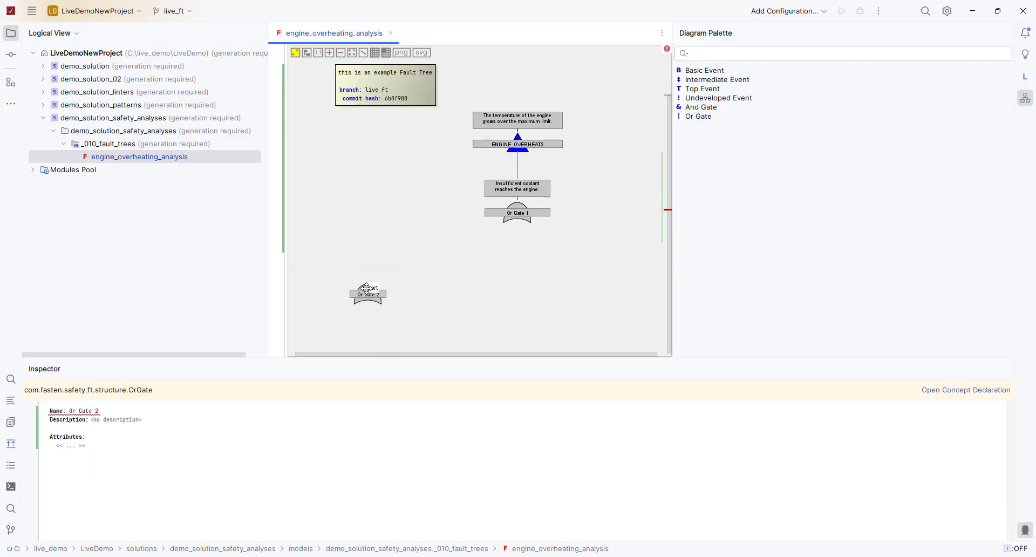
pyautogui.click(93, 420)
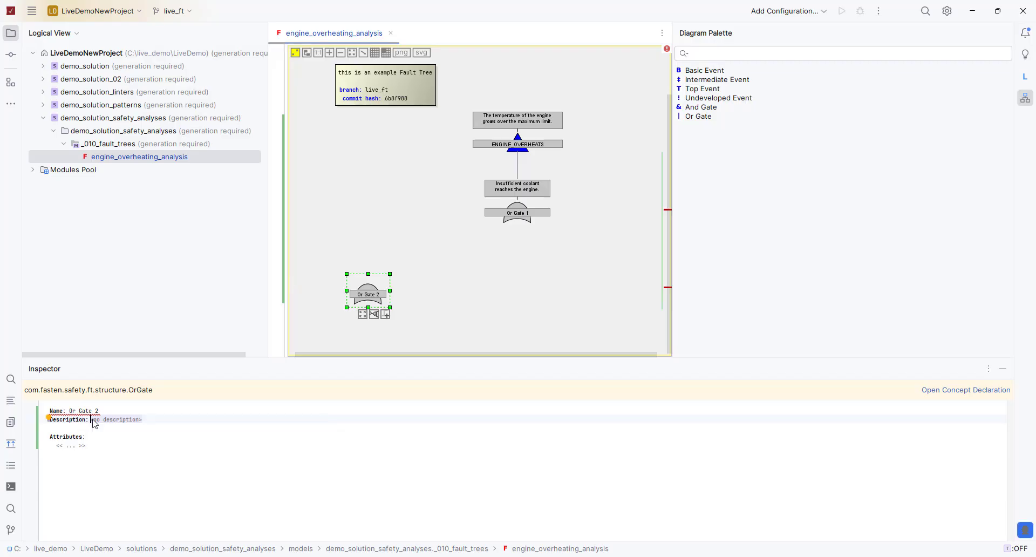
pyautogui.hotkey('ctrl', 'space')
pyautogui.write('Pump Mal')
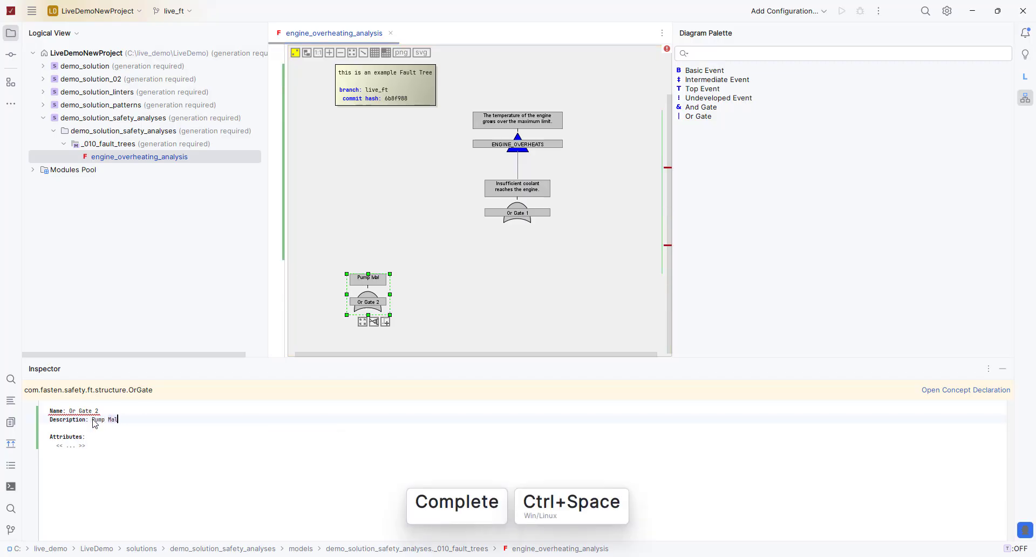
pyautogui.write('function.')
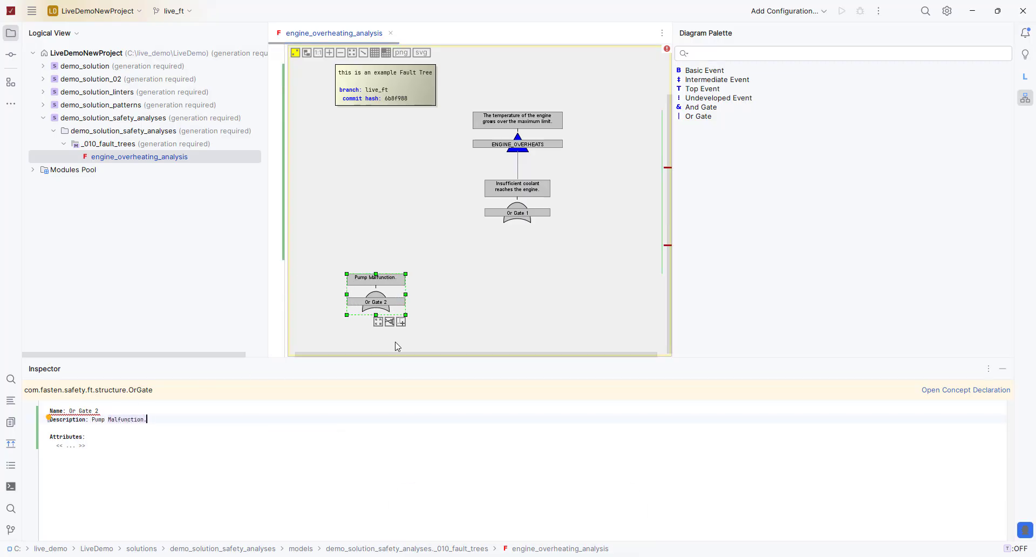
# Step: Connect the "Insufficient coolant" Or gate to the Pump Malfunction gate and add a Basic Event named SOFTWARE_ERROR below the pump gate
pyautogui.click(513, 214)
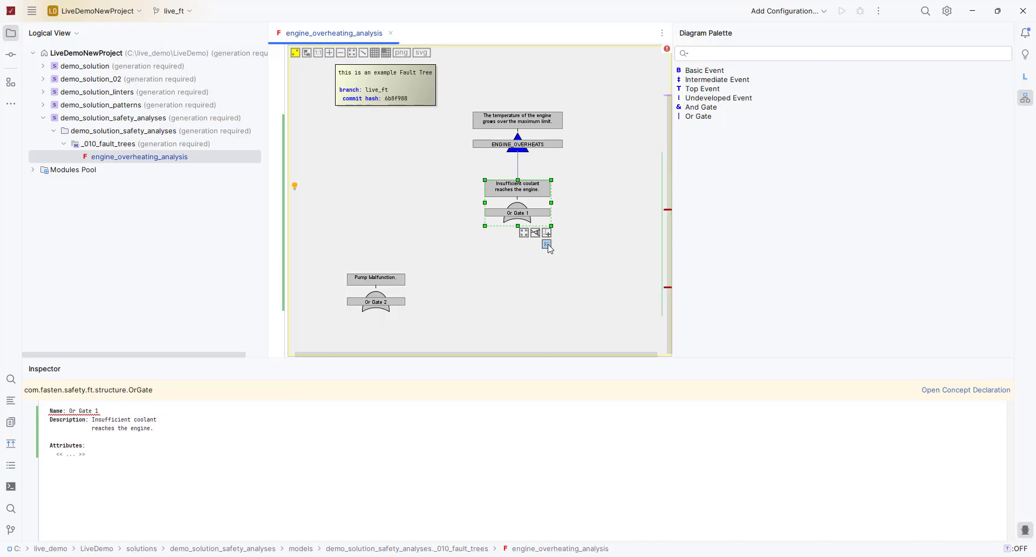
pyautogui.moveTo(547, 244); pyautogui.dragTo(378, 281)
pyautogui.moveTo(701, 70); pyautogui.dragTo(324, 344)
pyautogui.click(84, 413)
pyautogui.write('SO')
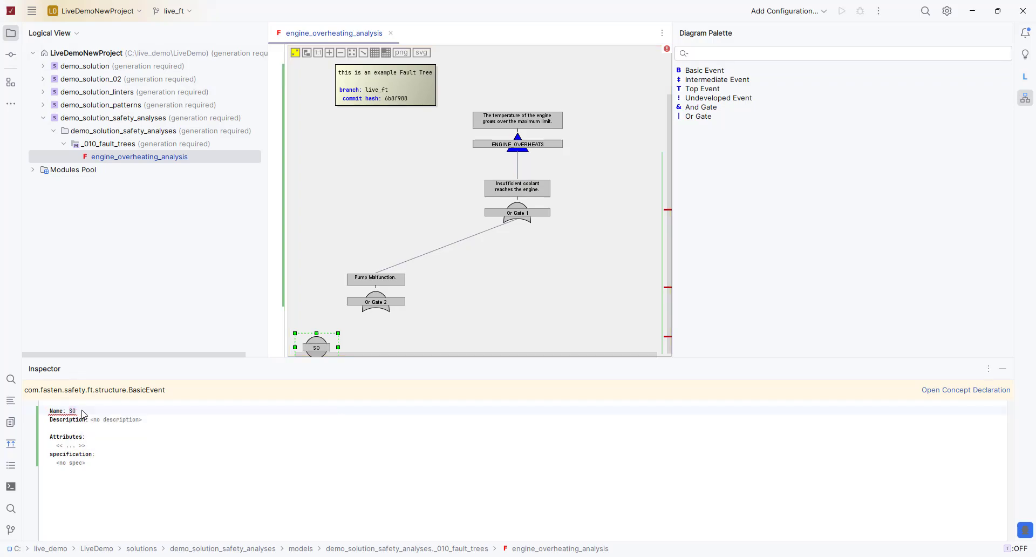
pyautogui.write('FTWARE_ERROR')
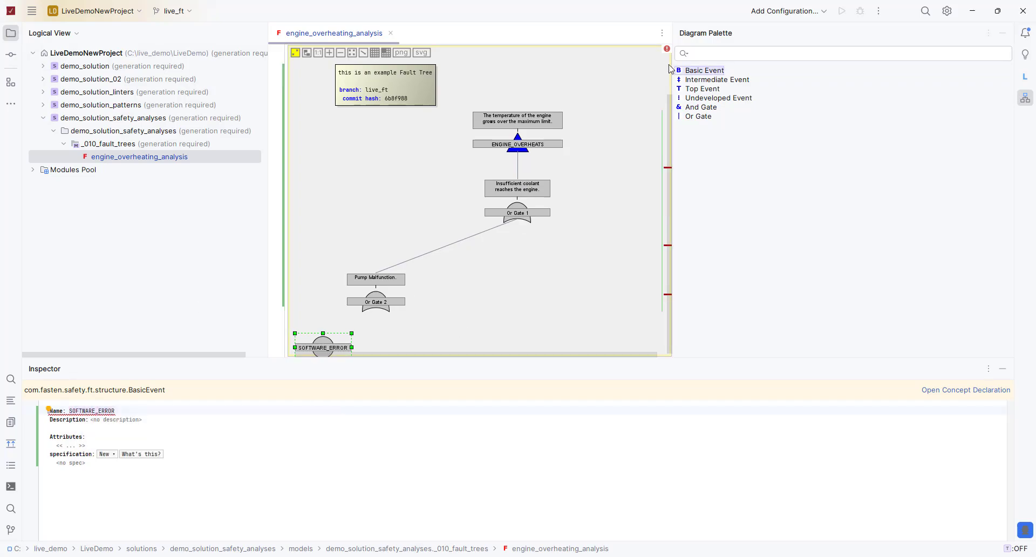
# Step: Add two more Basic Events in a row beside SOFTWARE_ERROR, named MECHANICAL_ERROR and ELECTRICAL_POWER_OUTAGE
pyautogui.moveTo(705, 70); pyautogui.dragTo(410, 343)
pyautogui.write('MECHANICAL_ERROR')
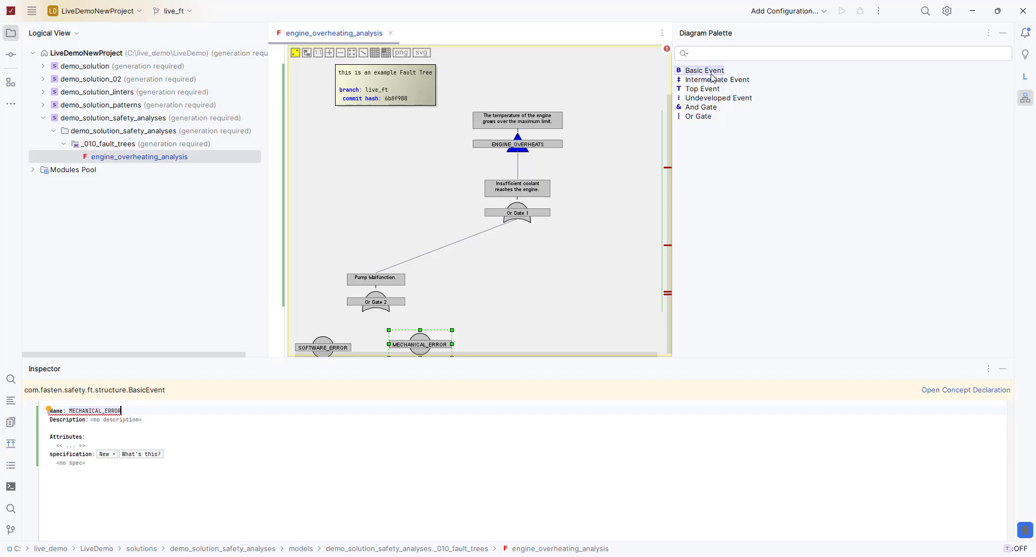
pyautogui.moveTo(702, 71); pyautogui.dragTo(511, 346)
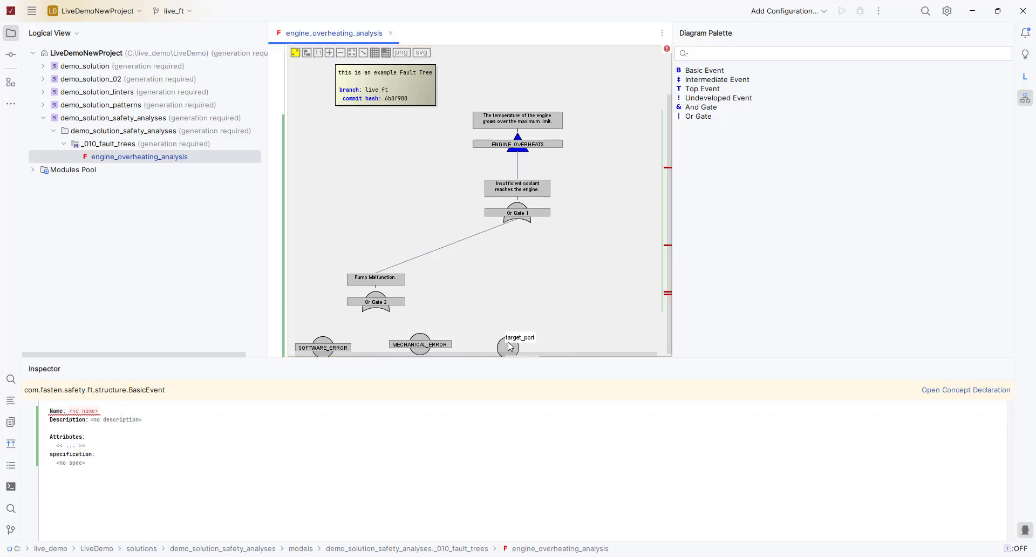
pyautogui.click(81, 412)
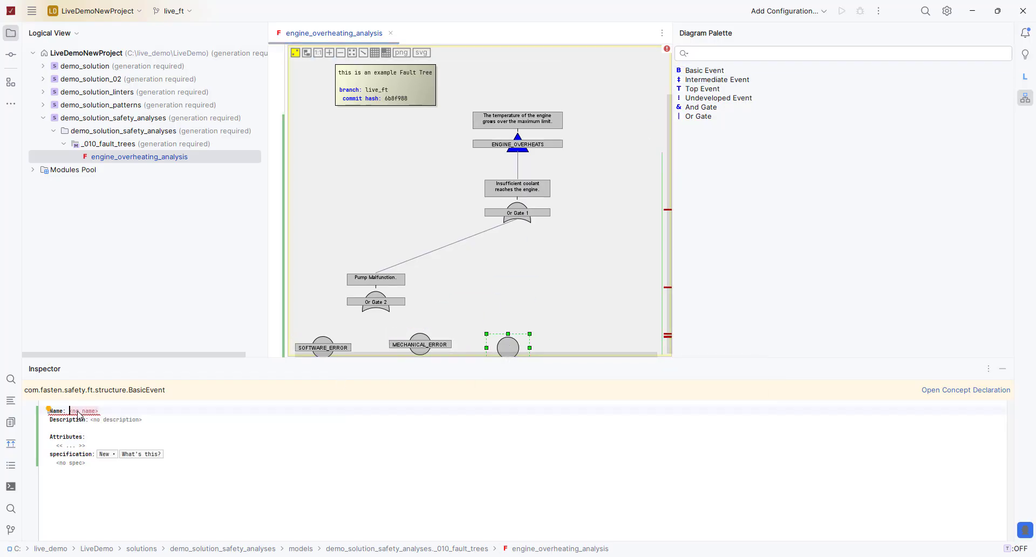
pyautogui.write('ELECTRICAL_PO')
pyautogui.press('Left')
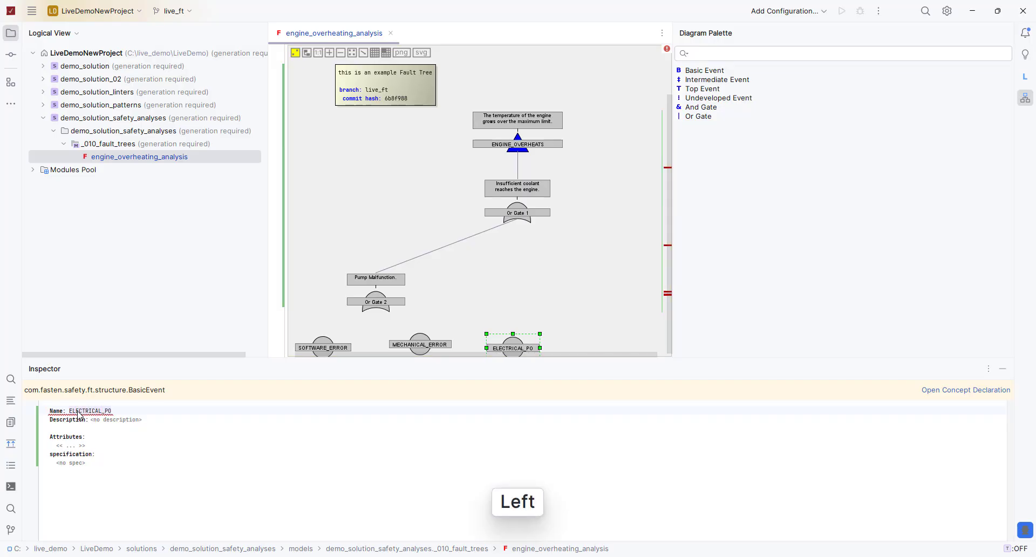
pyautogui.press('Right')
pyautogui.write('WER_OUTAGE')
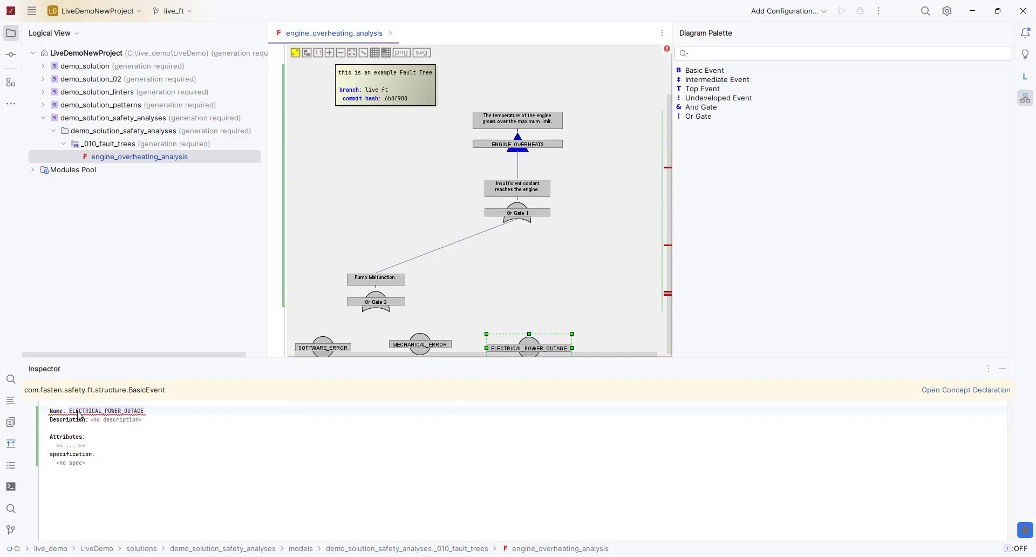
# Step: Connect the Pump Malfunction Or gate to the SOFTWARE_ERROR, MECHANICAL_ERROR and ELECTRICAL_POWER_OUTAGE basic events
pyautogui.click(376, 303)
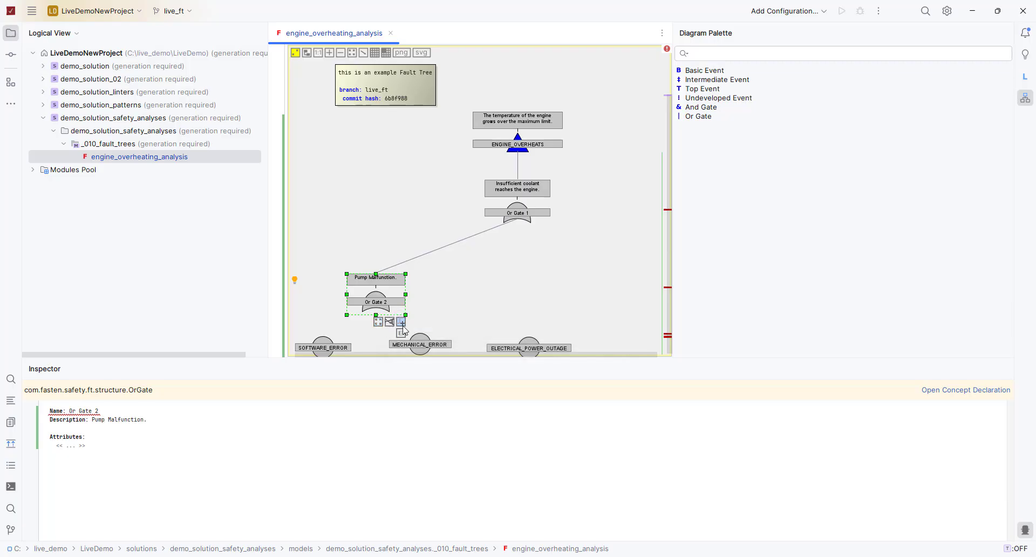
pyautogui.moveTo(401, 333); pyautogui.dragTo(330, 345)
pyautogui.moveTo(401, 333); pyautogui.dragTo(532, 343)
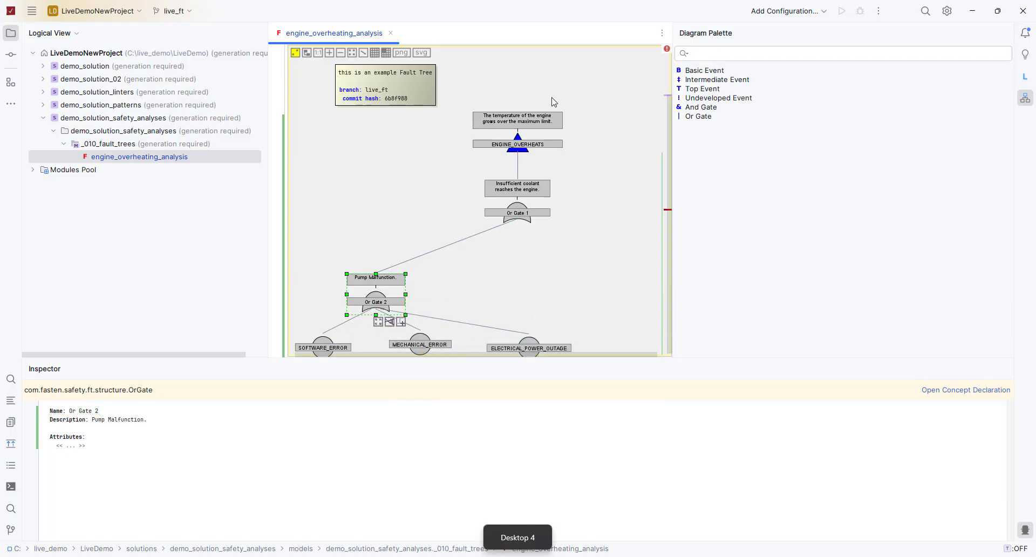
# Step: Add an Undeveloped Event named PIPE_BLOCKED below the "Insufficient coolant" Or gate and connect the gate to it
pyautogui.moveTo(737, 96); pyautogui.dragTo(504, 275)
pyautogui.click(76, 411)
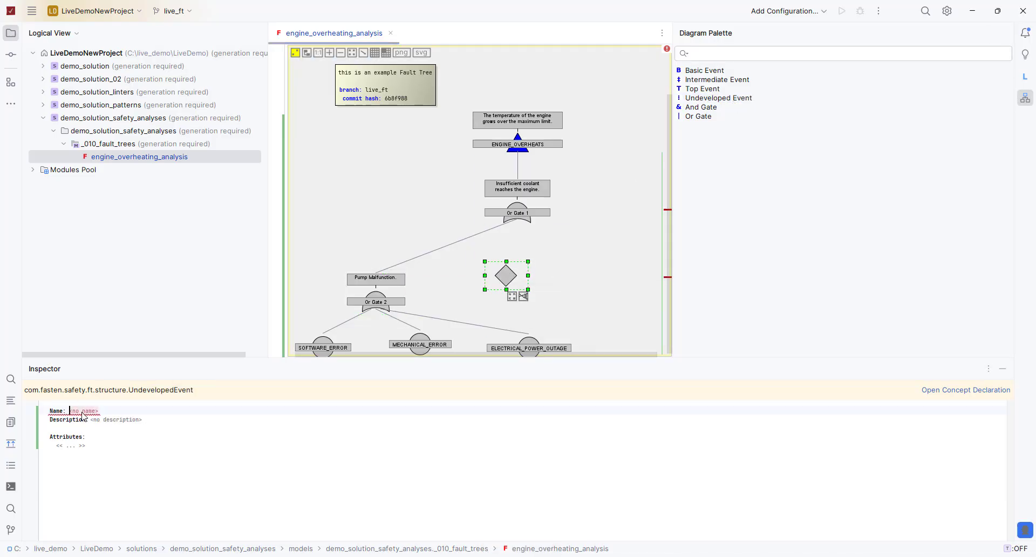
pyautogui.write('PIPE_BLOCKED')
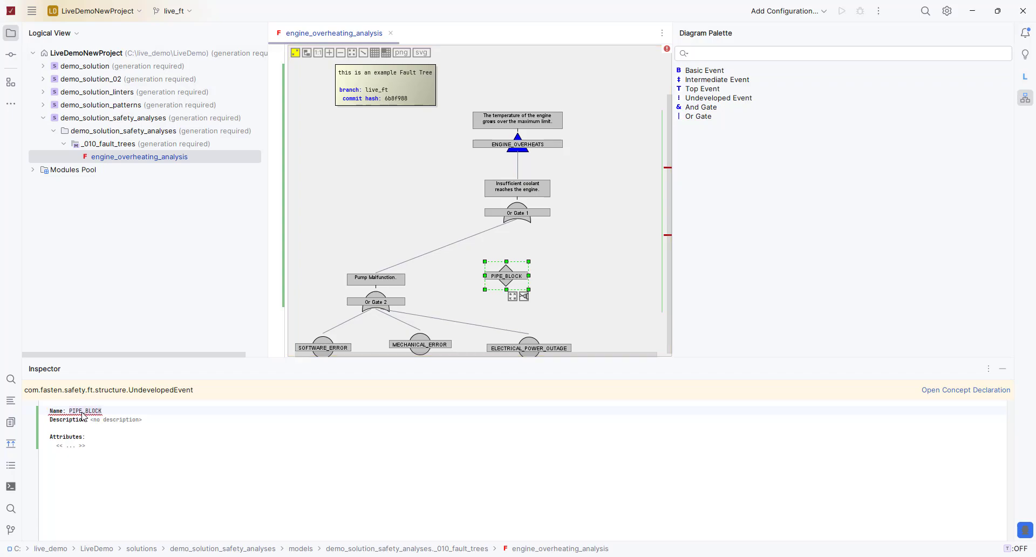
pyautogui.click(525, 215)
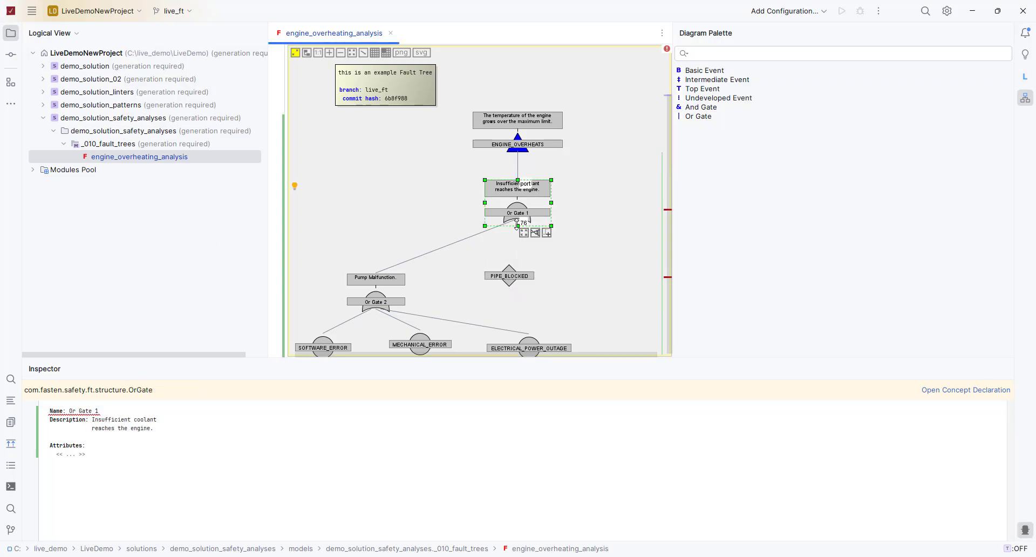
pyautogui.moveTo(525, 216); pyautogui.dragTo(494, 283)
# Step: Place a third Or Gate to the right of PIPE_BLOCKED and name it VALVE_INSSUFICIENTLY_OPENED
pyautogui.moveTo(696, 117); pyautogui.dragTo(634, 274)
pyautogui.click(100, 420)
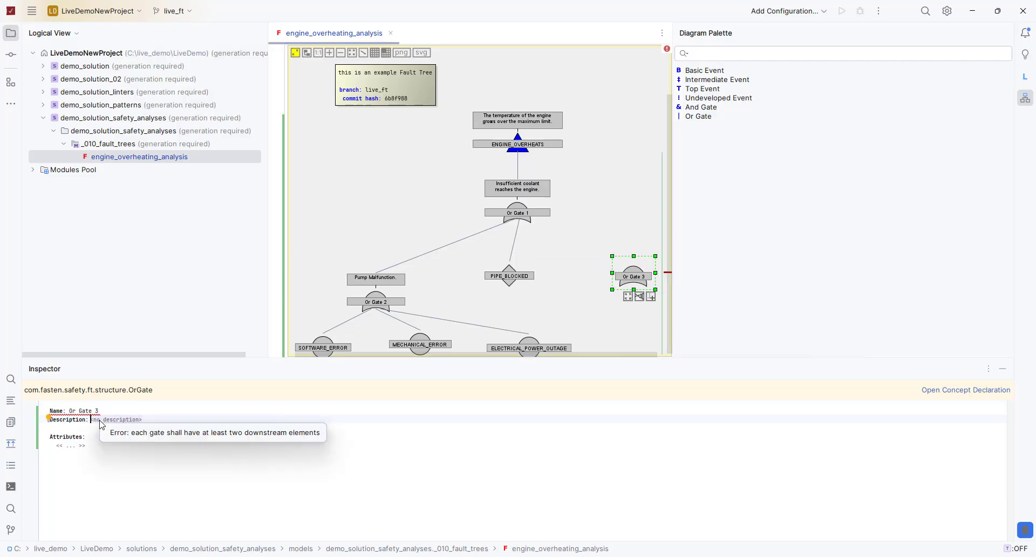
pyautogui.hotkey('ctrl', 'space')
pyautogui.press('Escape')
pyautogui.press('Up')
pyautogui.hotkey('ctrl', 'Up')
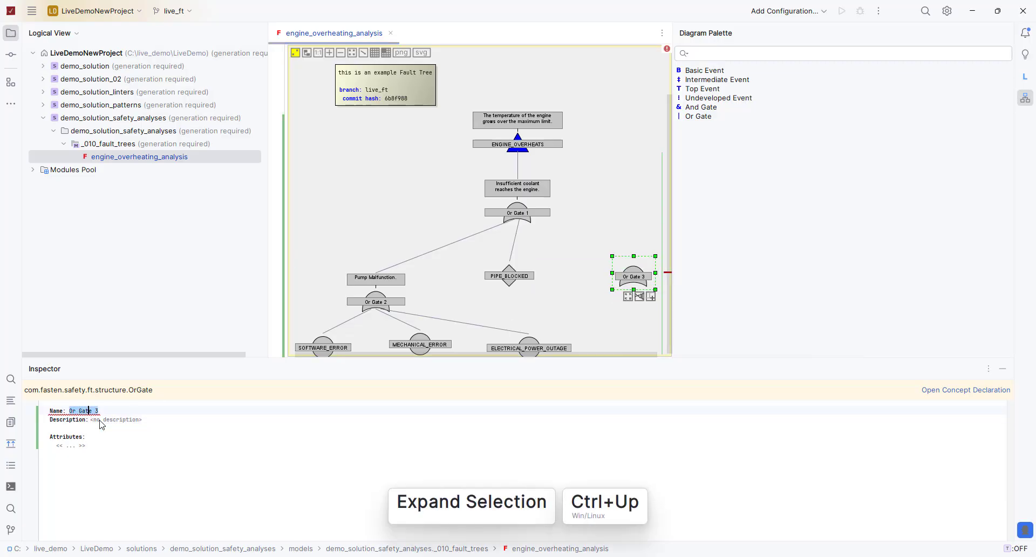
pyautogui.write('VALVE_INSSUFICI')
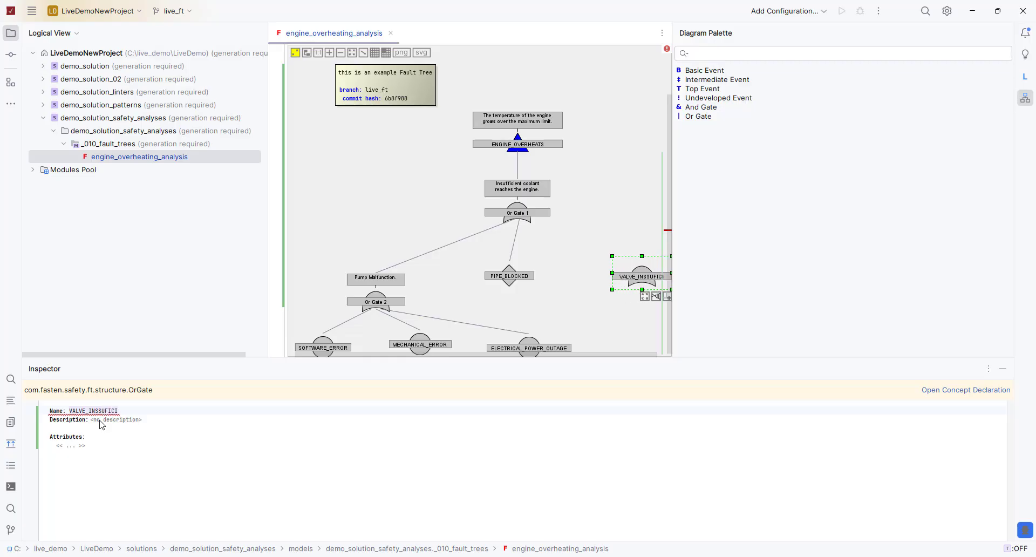
pyautogui.write('ENTLY_OPENED')
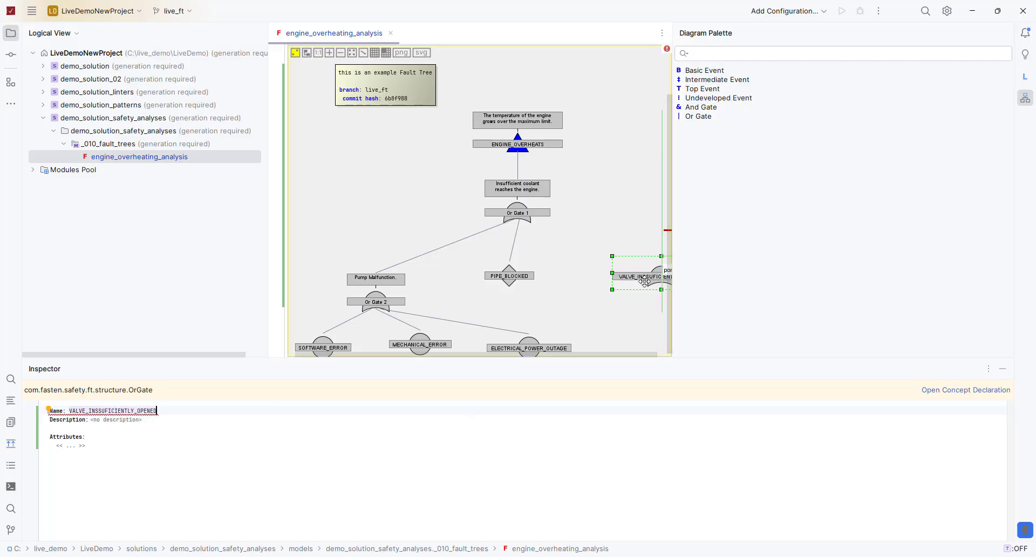
# Step: Describe the valve gate on three lines as "The valve is not opened", "to its maximum and is stuck" and "to a lower level"
pyautogui.click(115, 424)
pyautogui.hotkey('ctrl', 'space')
pyautogui.write('The va')
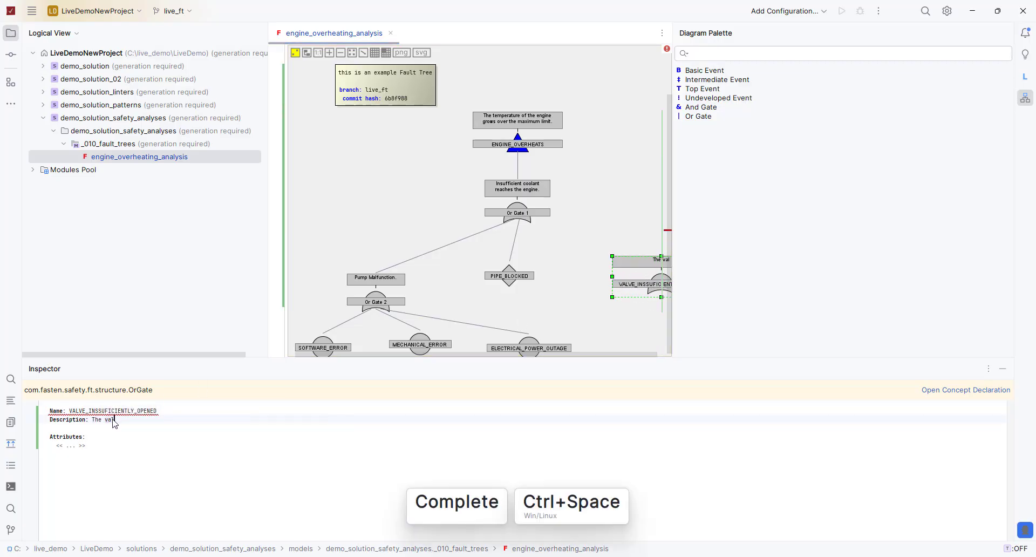
pyautogui.write('lve is not opened')
pyautogui.press('Return')
pyautogui.write('to its ')
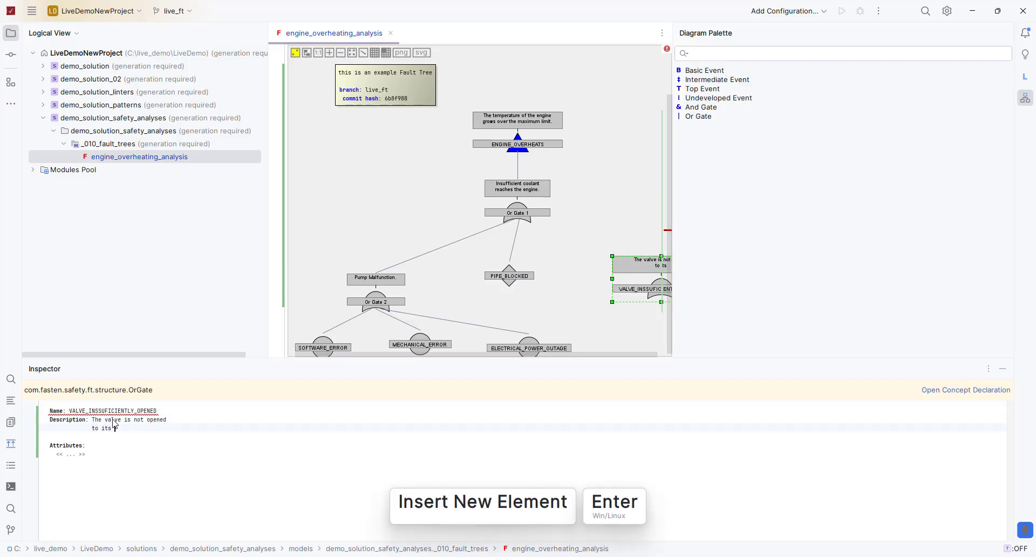
pyautogui.write('maximum and is s')
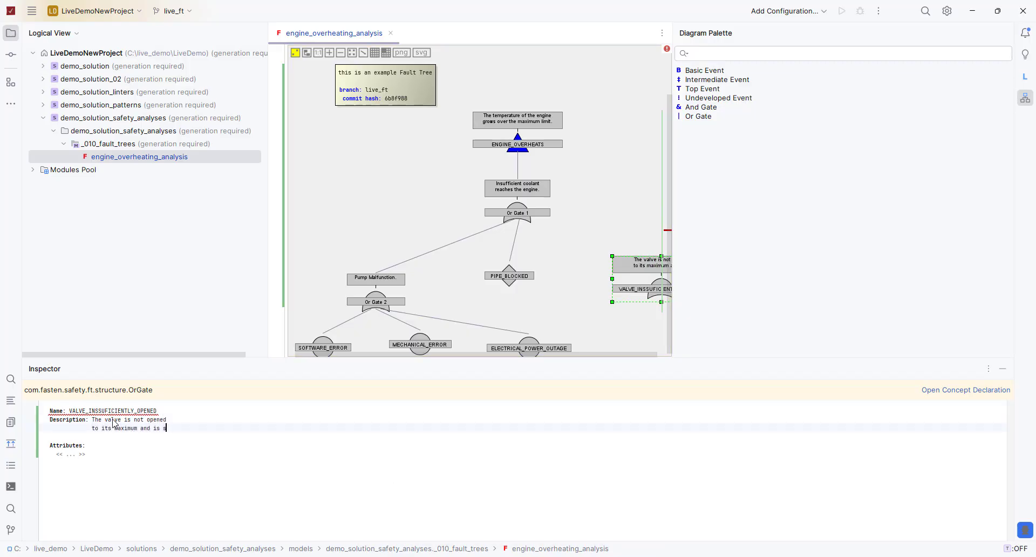
pyautogui.write('tuck')
pyautogui.press('Return')
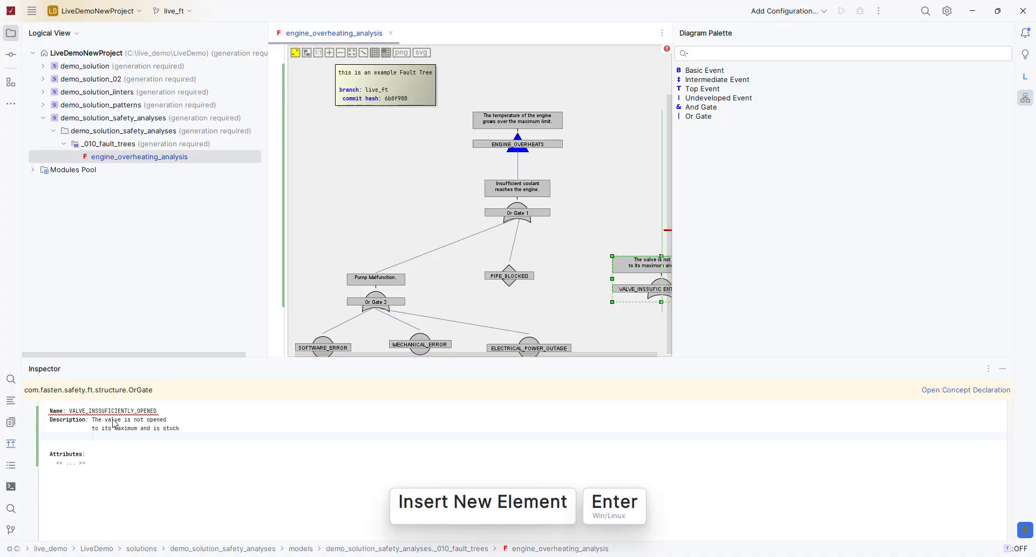
pyautogui.write('to a l')
pyautogui.press('BackSpace')
pyautogui.write('ower ')
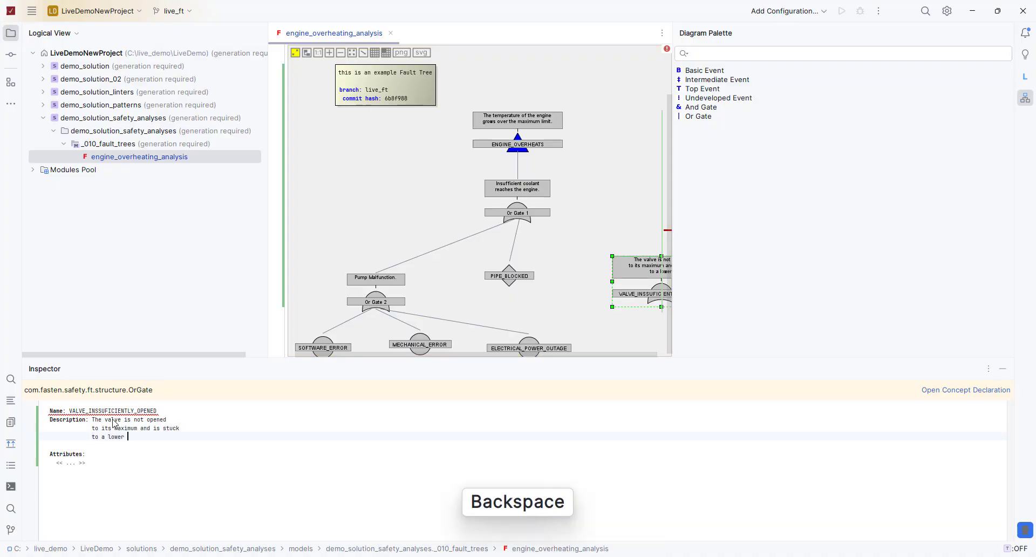
pyautogui.write('level')
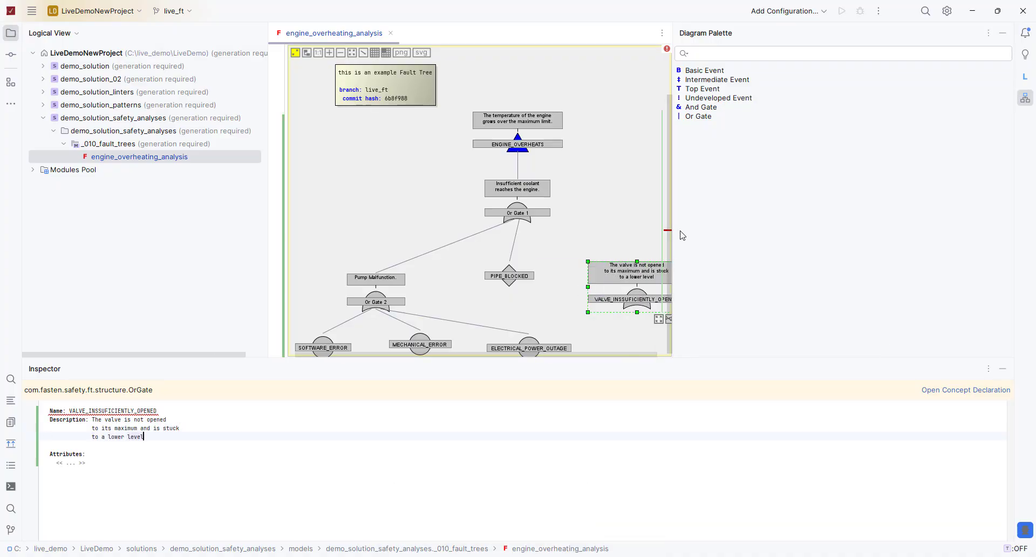
# Step: Widen the diagram area and connect the "Insufficient coolant" Or gate to the VALVE_INSSUFICIENTLY_OPENED gate
pyautogui.moveTo(673, 260); pyautogui.dragTo(850, 261)
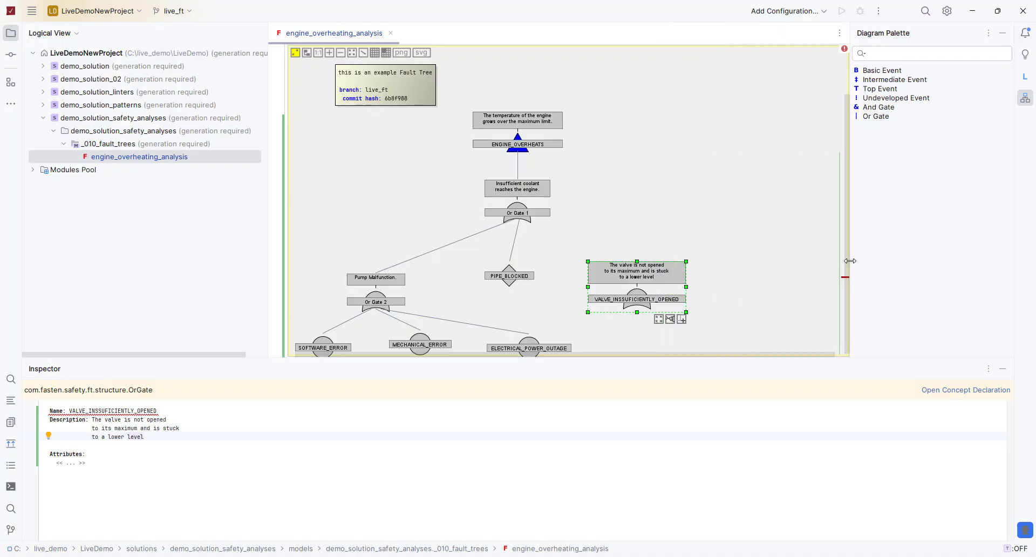
pyautogui.click(519, 213)
pyautogui.moveTo(547, 233); pyautogui.dragTo(657, 270)
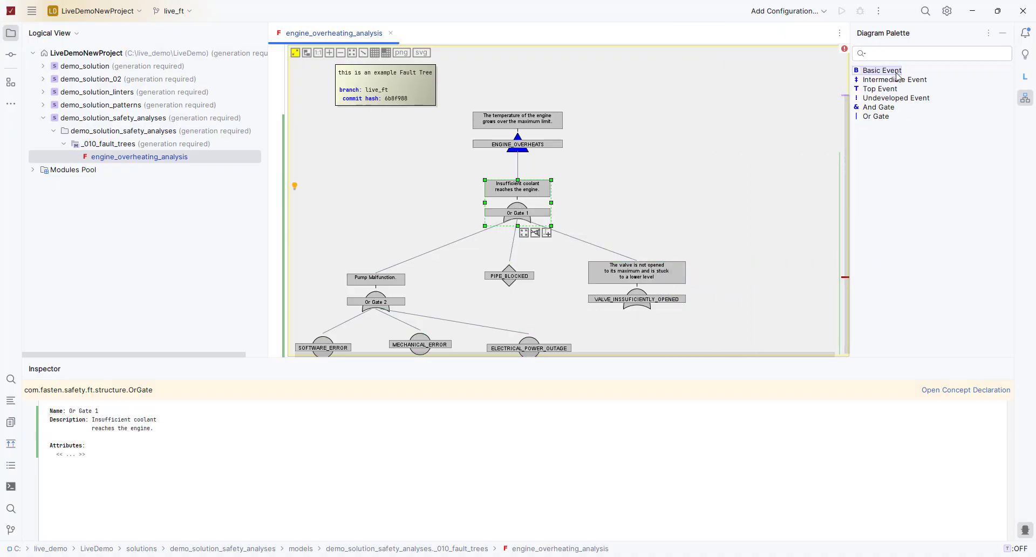
# Step: Add a Basic Event named COMMAND_TOO_LATE below the valve gate with the two-line description "Open command was issued" and "too late."
pyautogui.moveTo(897, 76); pyautogui.dragTo(623, 343)
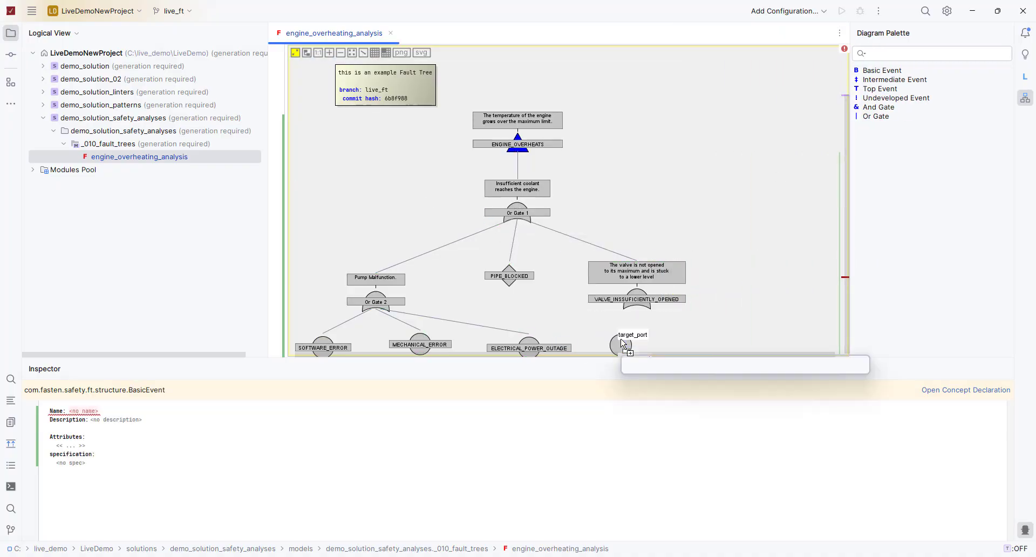
pyautogui.click(85, 414)
pyautogui.write('COMMAND_TOO_LATE')
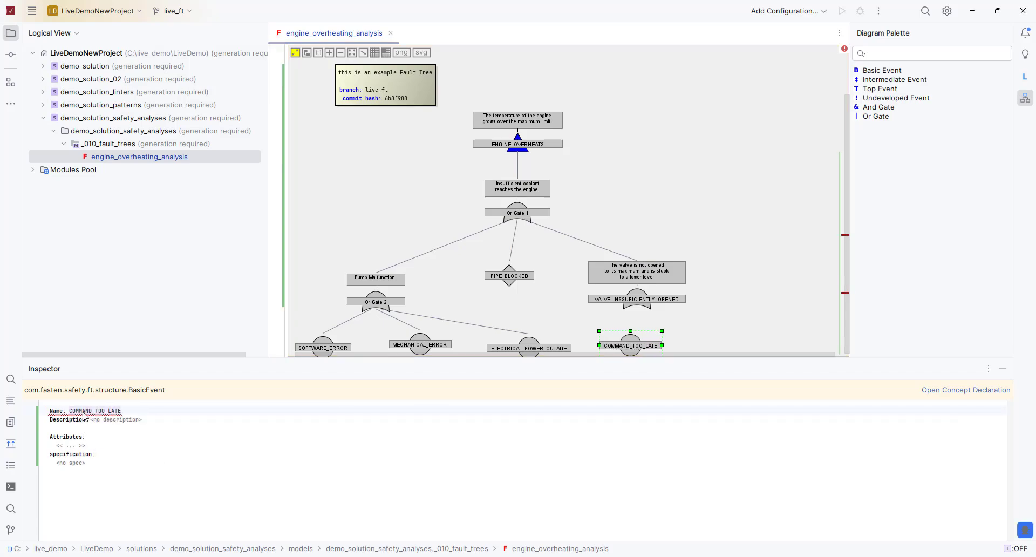
pyautogui.press('Down')
pyautogui.hotkey('ctrl', 'space')
pyautogui.write('Open command was issued')
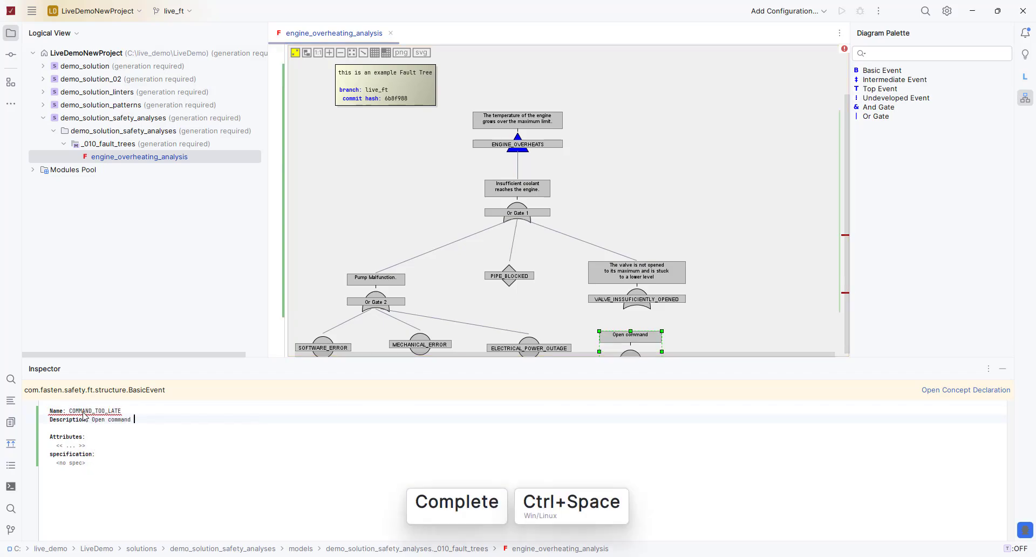
pyautogui.press('Return')
pyautogui.write('too late.')
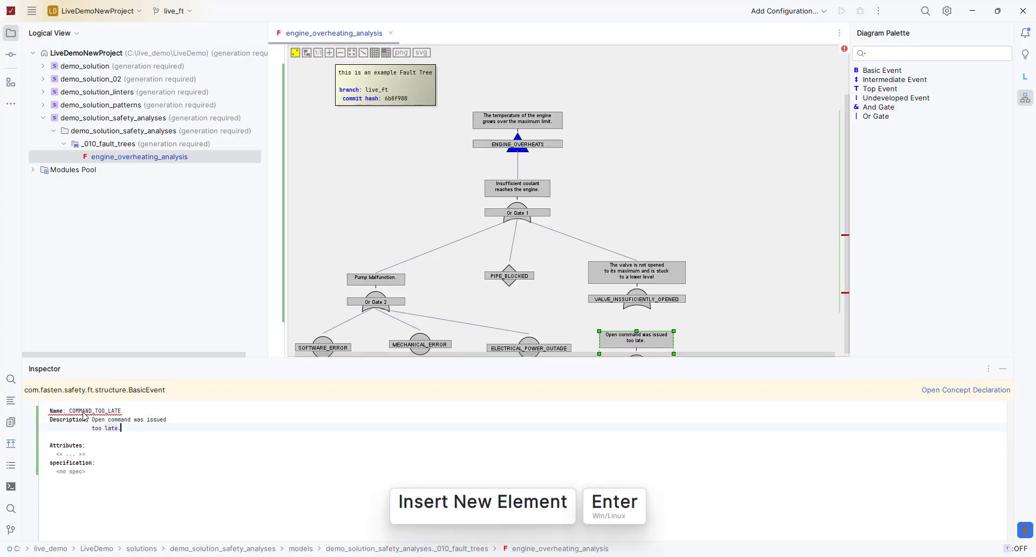
# Step: Place an And Gate to the right of the COMMAND_TOO_LATE event and name it POOR_MAINTENANCE
pyautogui.moveTo(879, 107); pyautogui.dragTo(773, 345)
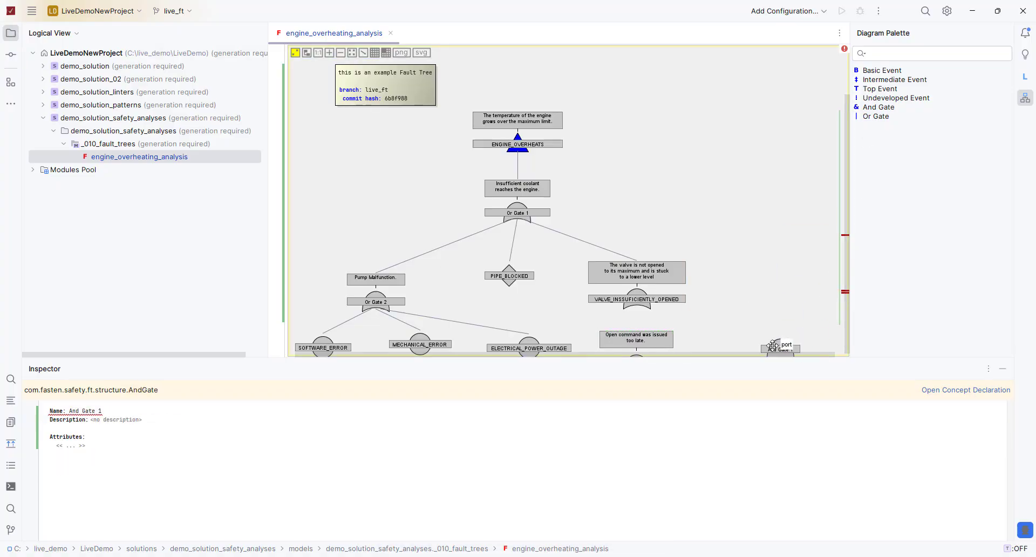
pyautogui.click(88, 411)
pyautogui.hotkey('ctrl', 'Up')
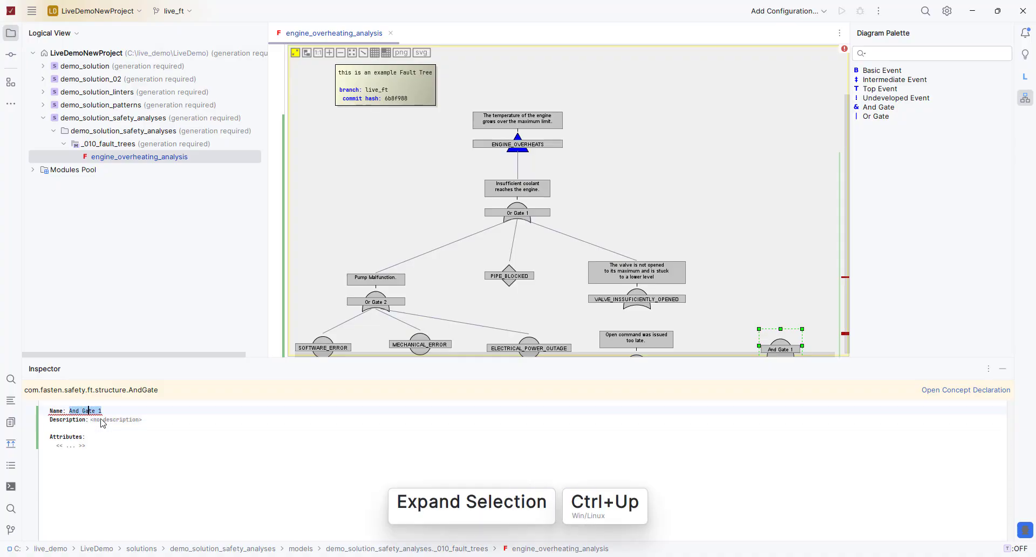
pyautogui.write('POOR_MAINTENANCE')
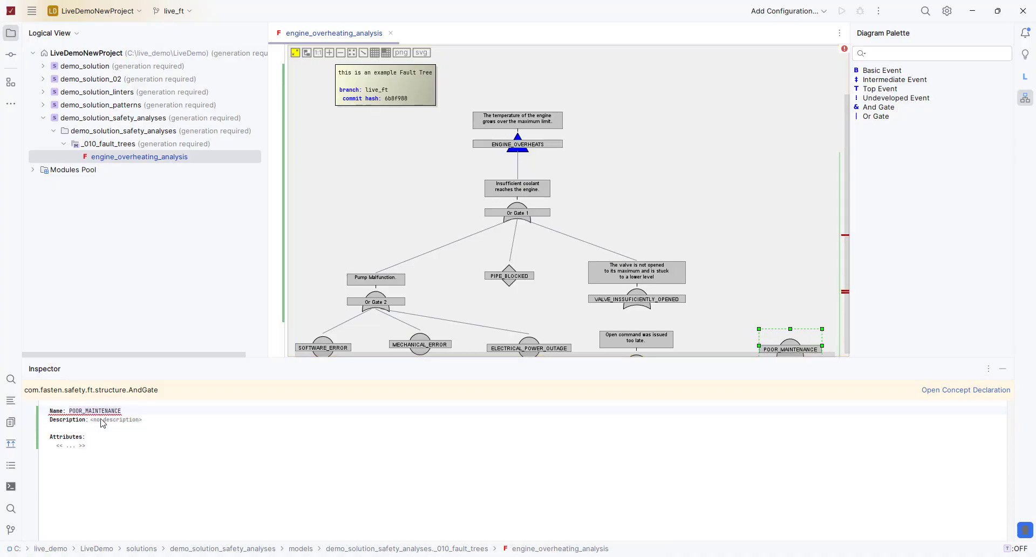
# Step: Connect the valve gate to COMMAND_TOO_LATE and POOR_MAINTENANCE, and apply the automatic layout to the whole diagram
pyautogui.moveTo(649, 290); pyautogui.dragTo(630, 267)
pyautogui.moveTo(664, 299)
pyautogui.moveTo(663, 307); pyautogui.dragTo(645, 345)
pyautogui.moveTo(662, 308); pyautogui.dragTo(791, 345)
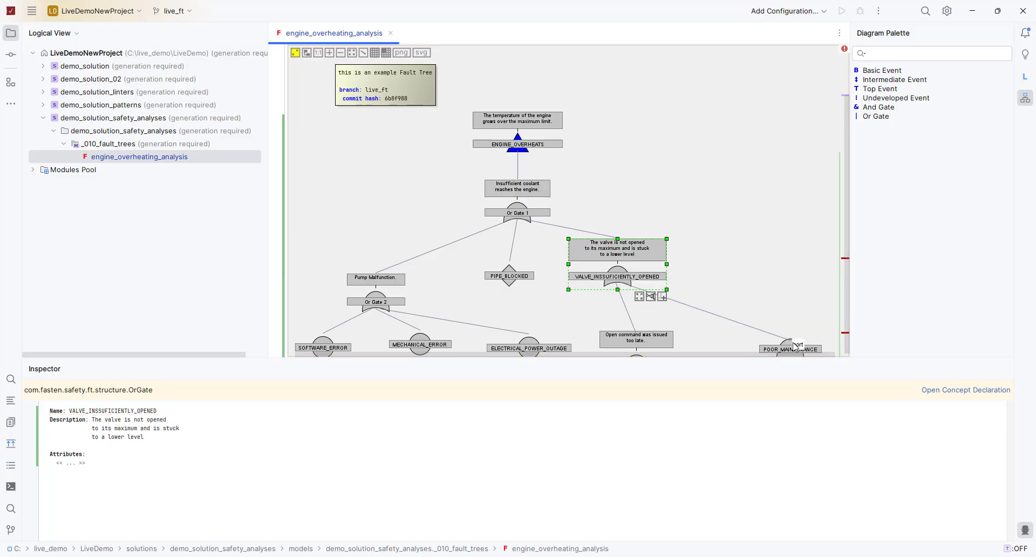
pyautogui.click(307, 53)
# Step: Describe the POOR_MAINTENANCE And gate on two lines as "Poor mechanical" and "maintenance."
pyautogui.click(123, 420)
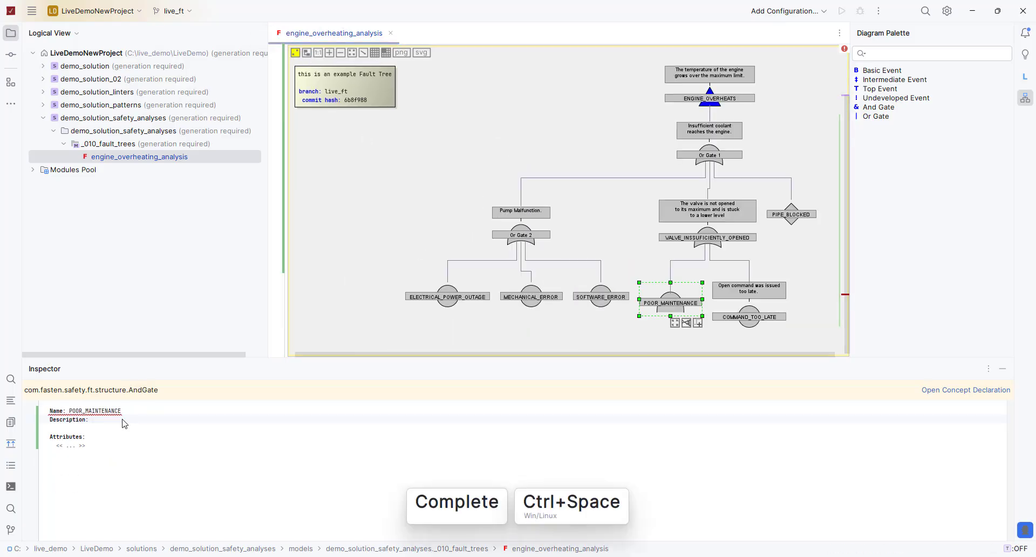
pyautogui.write('Poor mechanica')
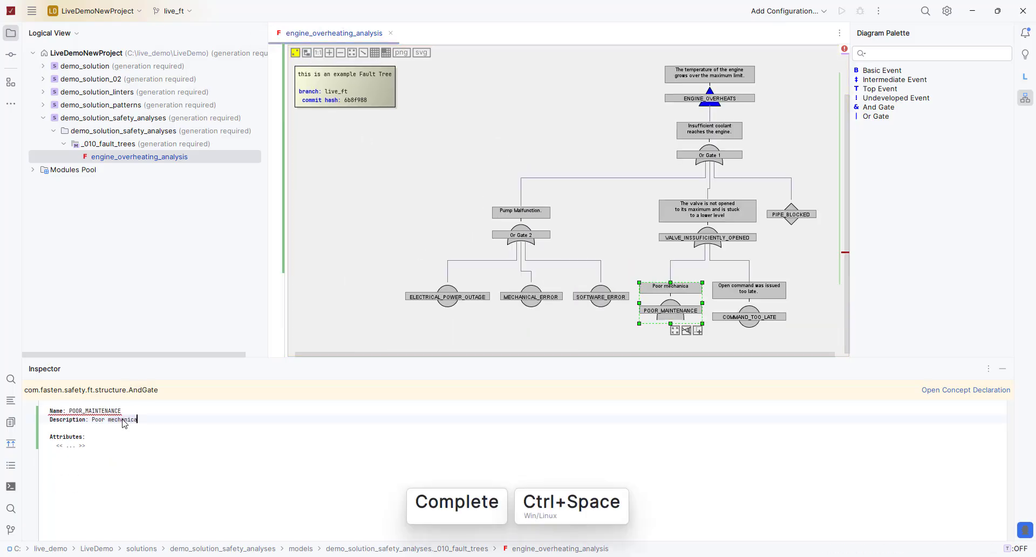
pyautogui.write('l')
pyautogui.press('Return')
pyautogui.write('maintenance.')
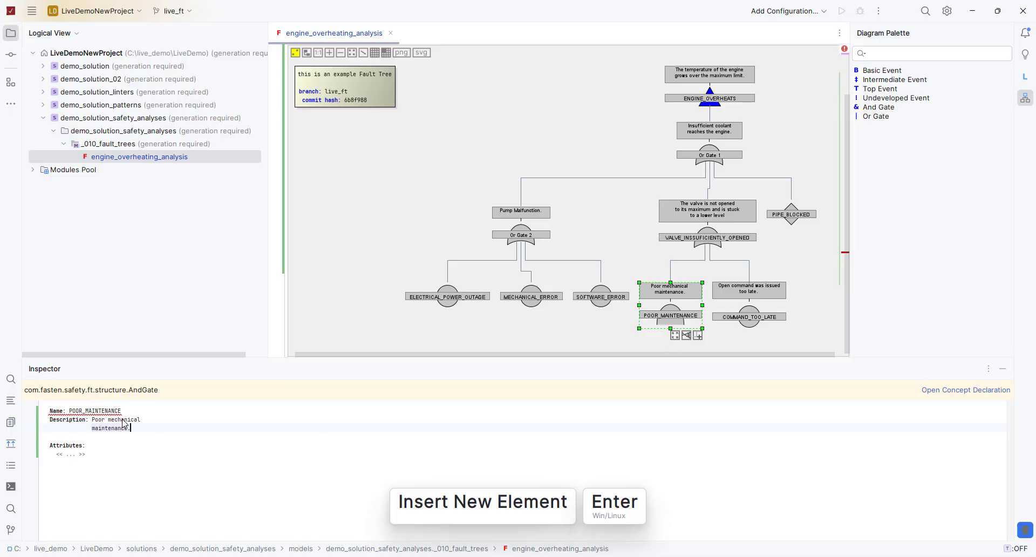
# Step: Add a Basic Event named POOR_QUALITY_ASSURANCE below the POOR_MAINTENANCE gate with the two-line description "Poor quality" and "assurance processes."
pyautogui.moveTo(877, 70); pyautogui.dragTo(614, 347)
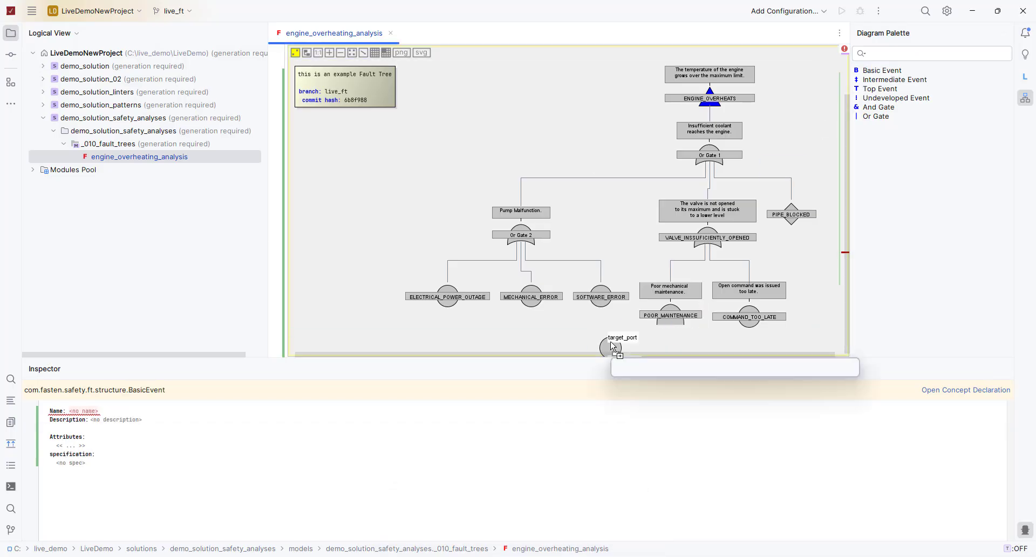
pyautogui.click(602, 346)
pyautogui.click(80, 413)
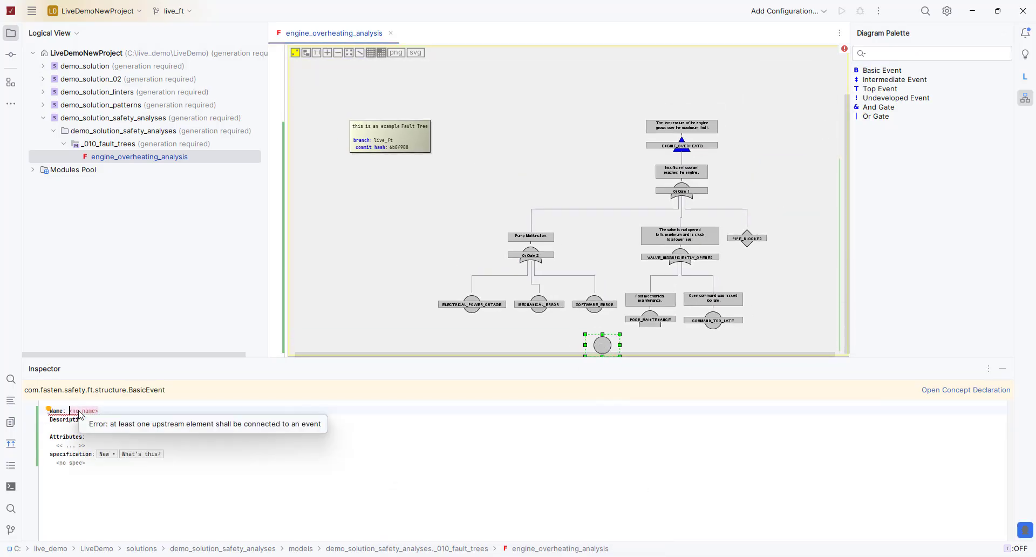
pyautogui.write('POOR')
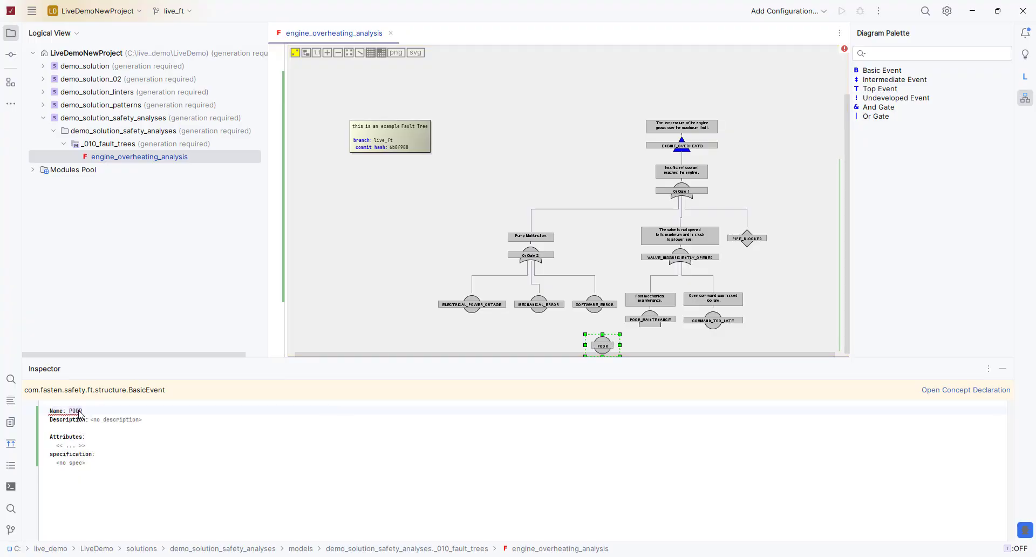
pyautogui.write('_QUALITY_ASSURANCE')
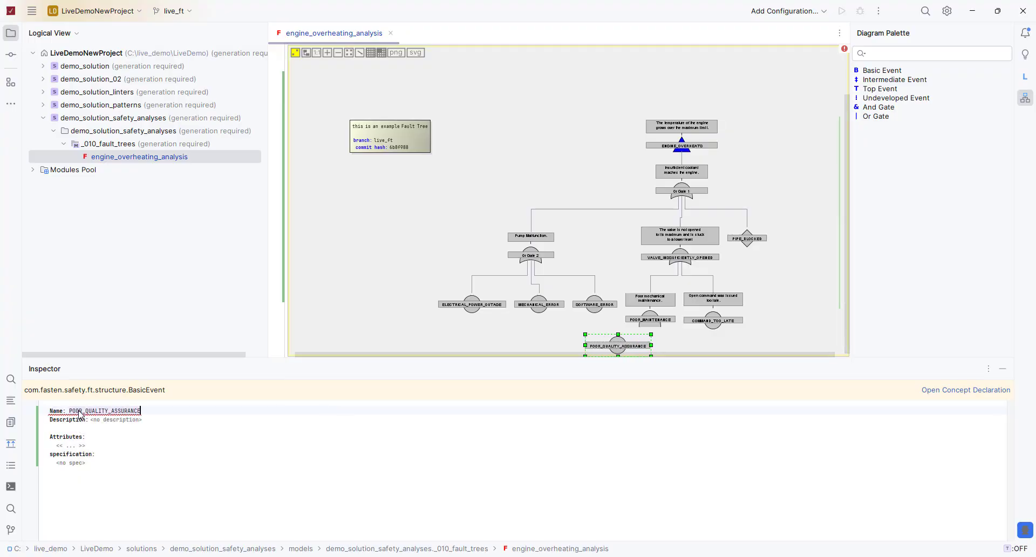
pyautogui.press('Tab')
pyautogui.hotkey('ctrl', 'space')
pyautogui.write('Poor quality')
pyautogui.press('Return')
pyautogui.write('assurance processes.')
pyautogui.hotkey('ctrl', 'Right')
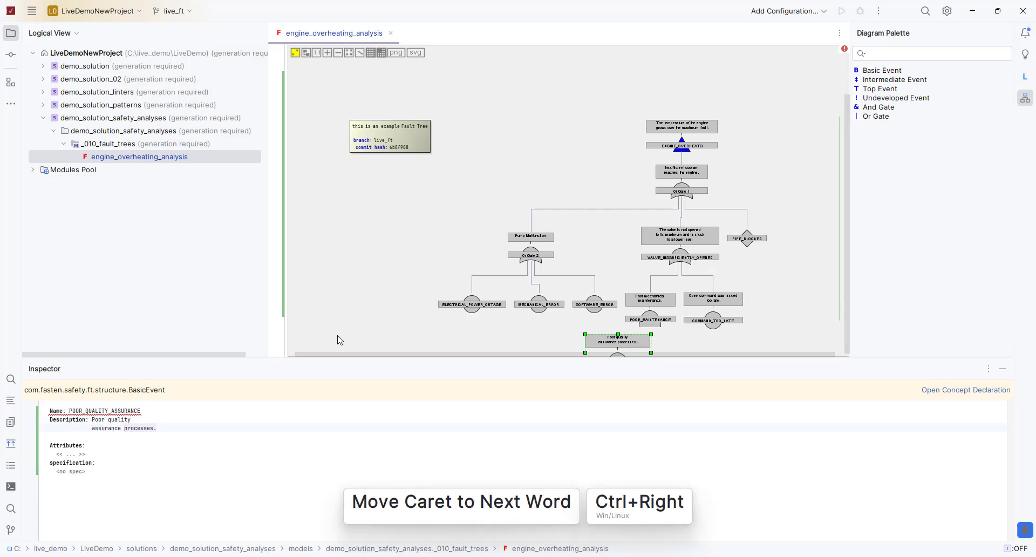
# Step: Add a Basic Event named HUMAN_ERROR beside POOR_QUALITY_ASSURANCE with the two-line description "Maintenance error" and "caused by the maintainer."
pyautogui.moveTo(879, 70); pyautogui.dragTo(696, 346)
pyautogui.click(89, 414)
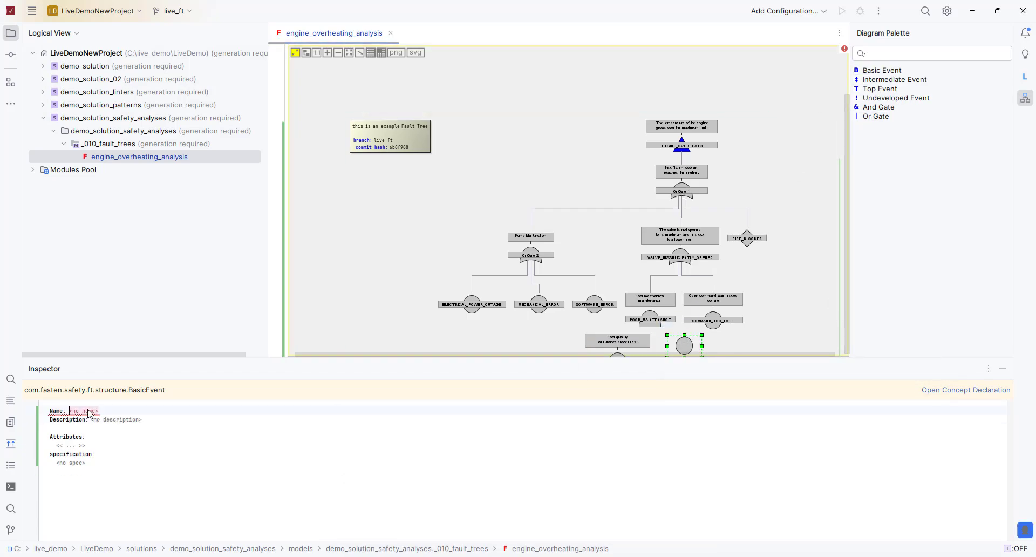
pyautogui.write('HUMAN_ERROR')
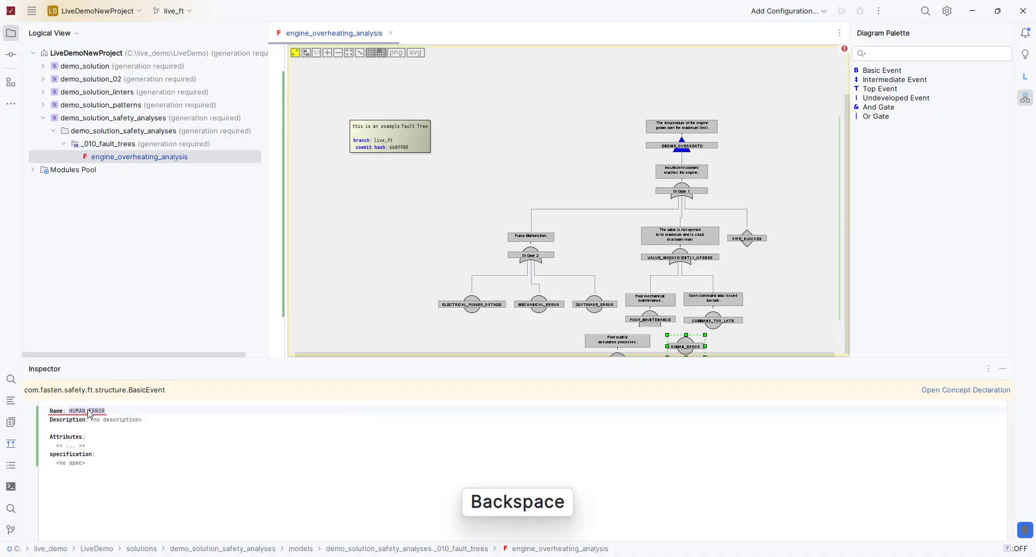
pyautogui.press('Return')
pyautogui.write('Maintenance error')
pyautogui.press('Return')
pyautogui.write('caused by the maintainer.')
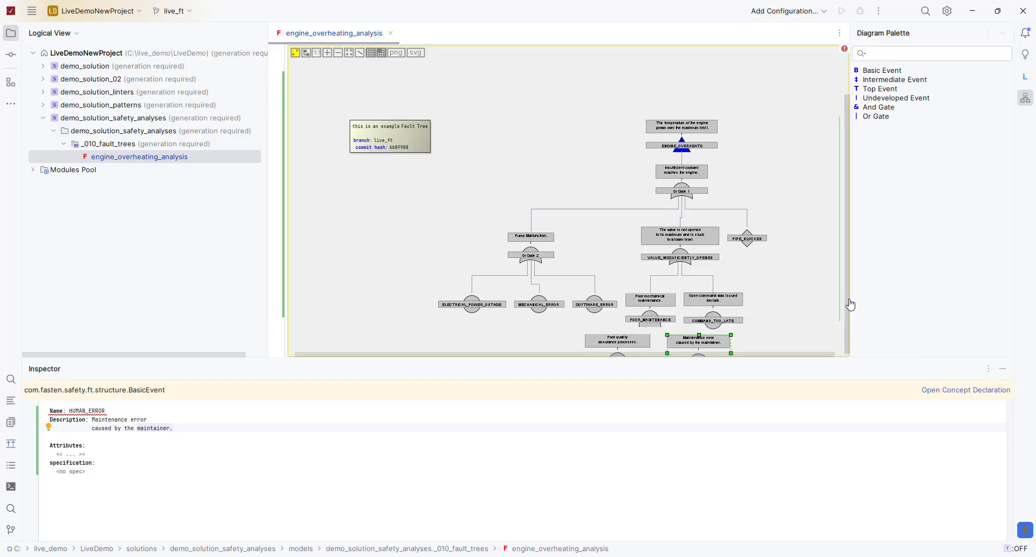
# Step: Connect the POOR_MAINTENANCE gate to POOR_QUALITY_ASSURANCE and HUMAN_ERROR, and apply the automatic layout to the diagram
pyautogui.click(651, 315)
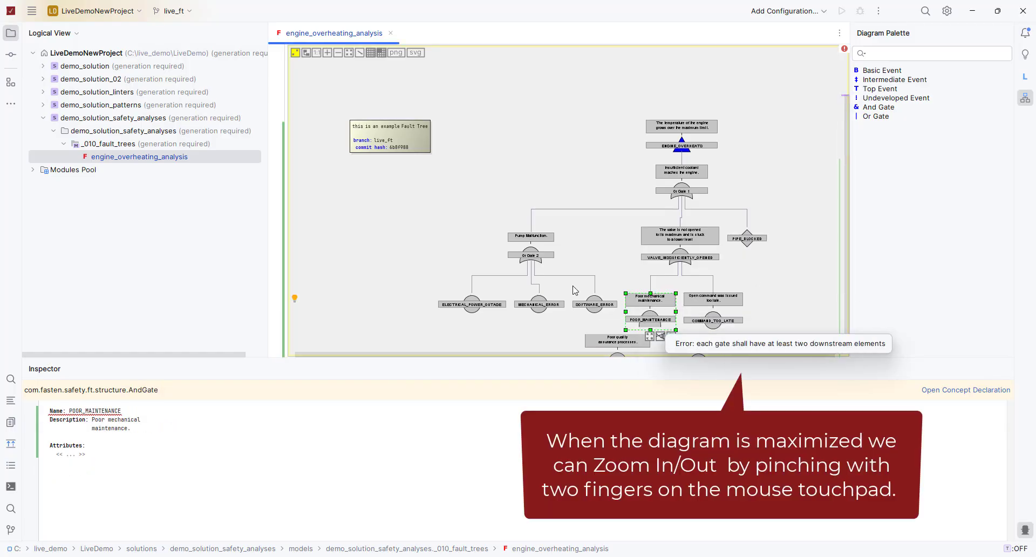
pyautogui.scroll(5, 726, 311)
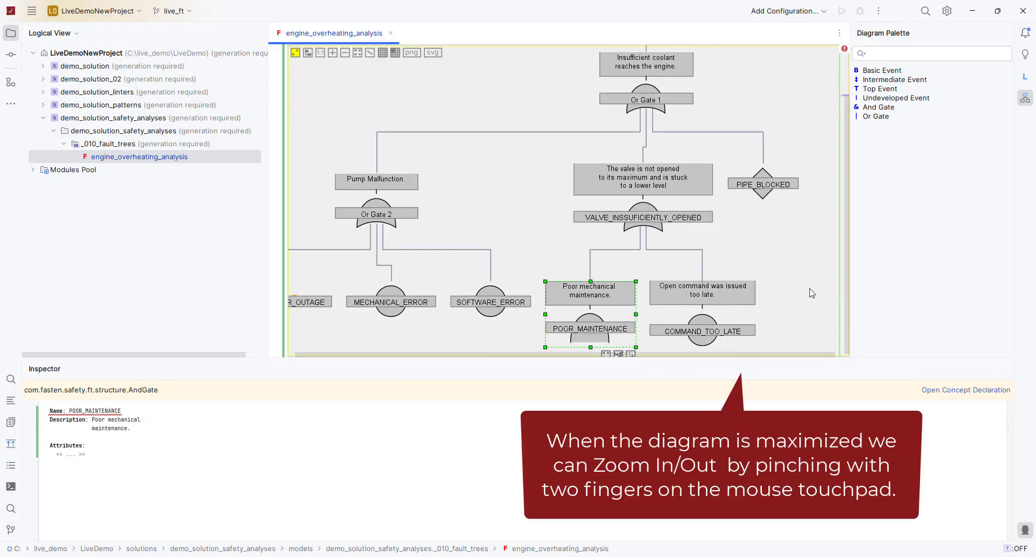
pyautogui.moveTo(811, 289); pyautogui.dragTo(772, 155)
pyautogui.moveTo(509, 232); pyautogui.dragTo(476, 279)
pyautogui.click(531, 206)
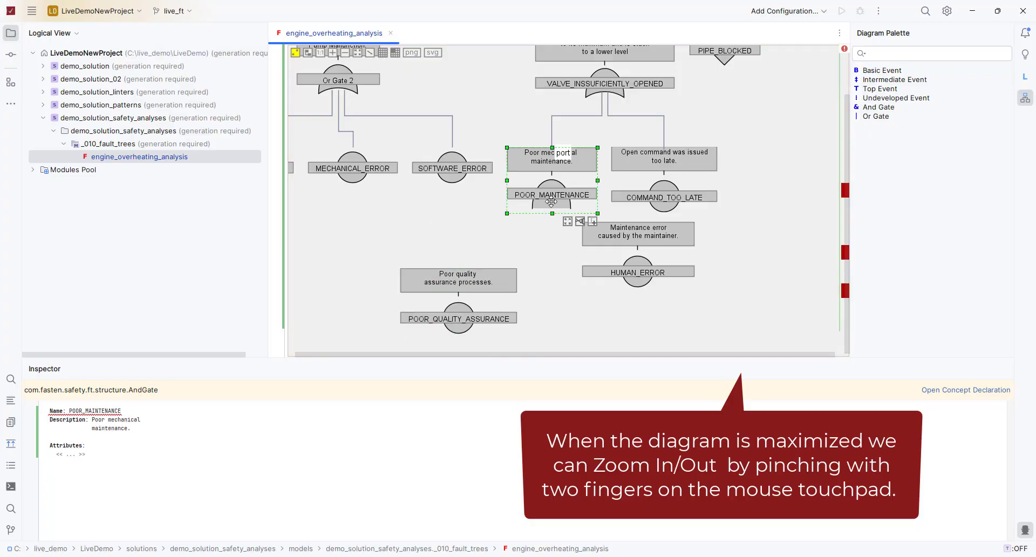
pyautogui.moveTo(592, 224); pyautogui.dragTo(637, 235)
pyautogui.click(308, 53)
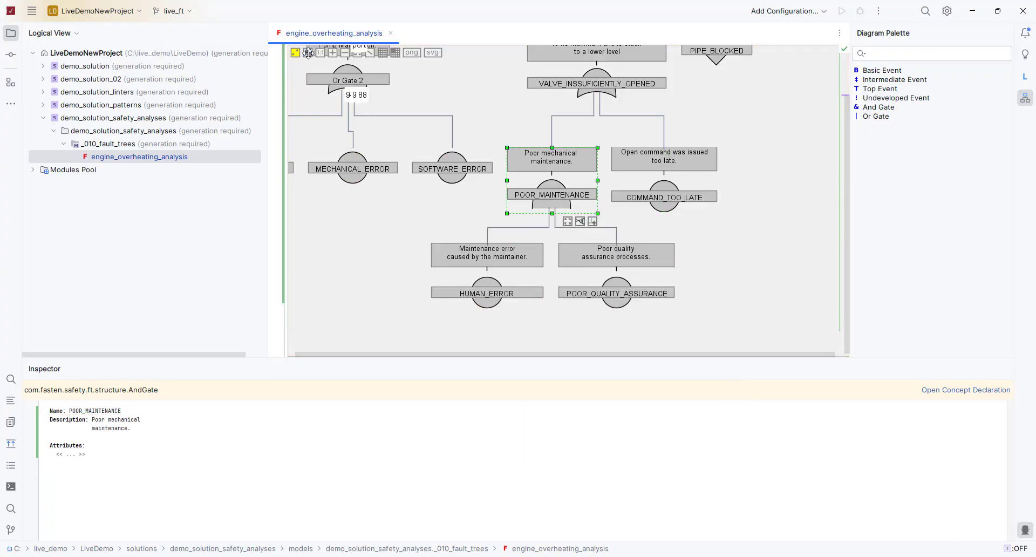
# Step: Reset the diagram zoom to 1:1 and shrink the Inspector to give the fault tree more height
pyautogui.click(687, 326)
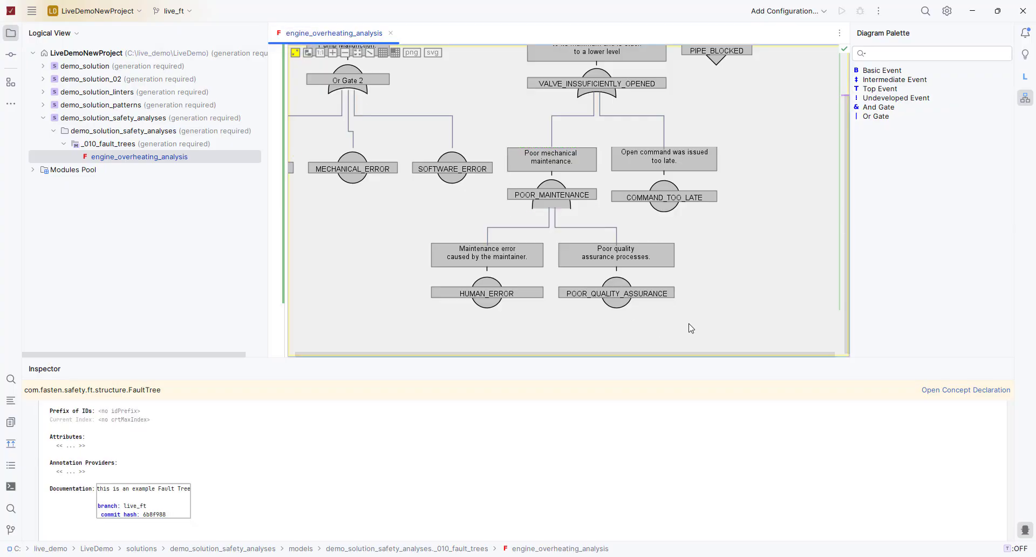
pyautogui.click(319, 52)
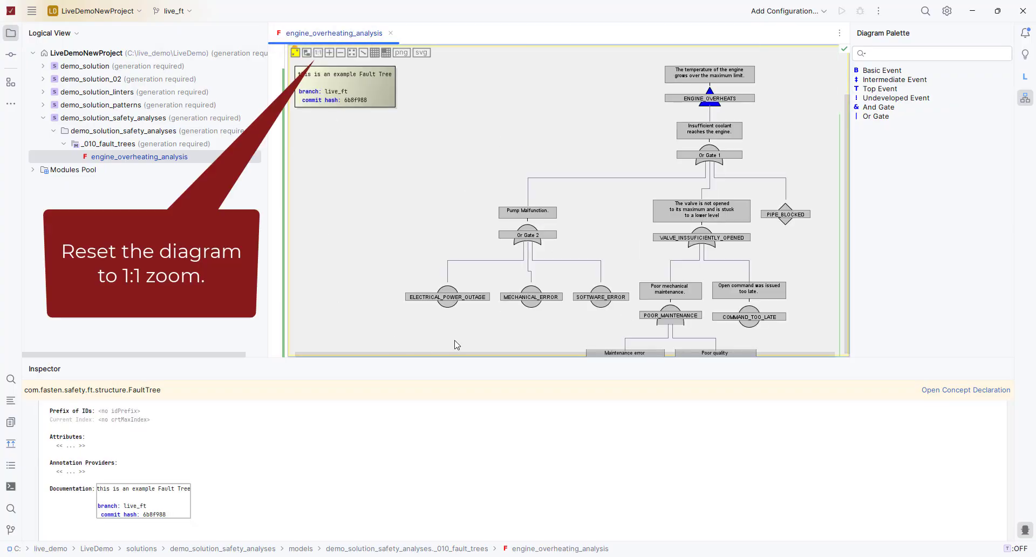
pyautogui.moveTo(530, 361); pyautogui.dragTo(528, 443)
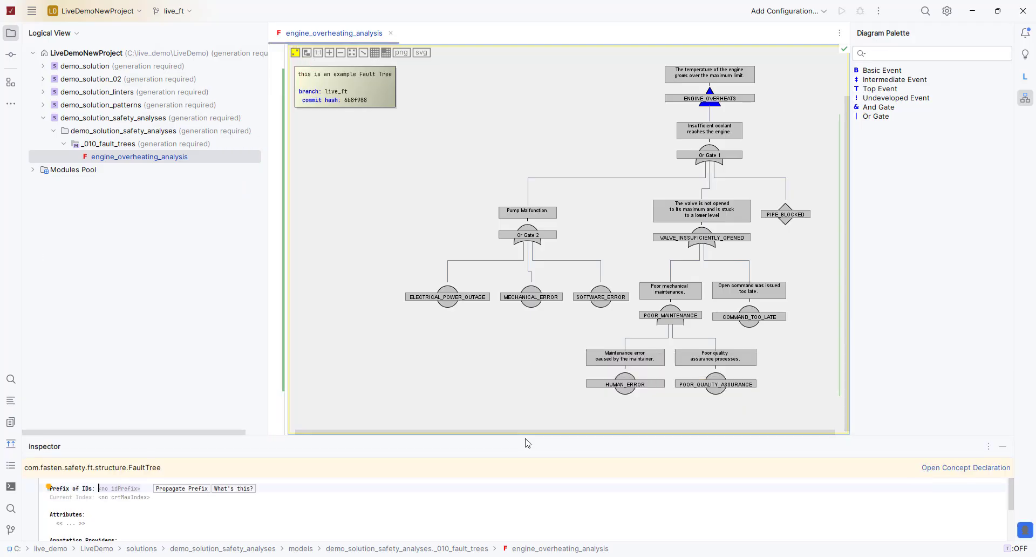
# Step: Extract the VALVE_INSSUFICIENTLY_OPENED branch into its own module and apply the automatic layout to the main fault tree
pyautogui.click(709, 233)
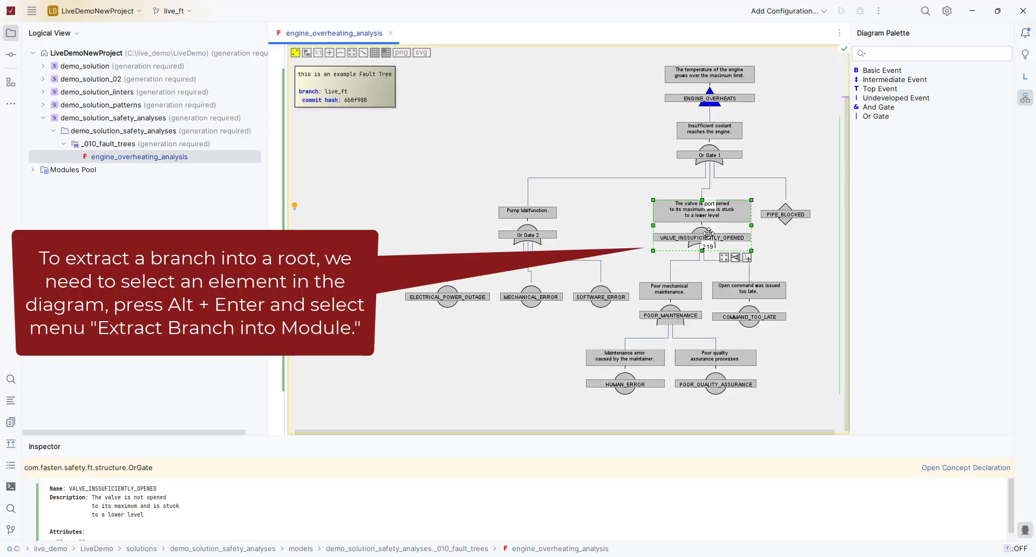
pyautogui.hotkey('alt', 'Return')
pyautogui.press('Down')
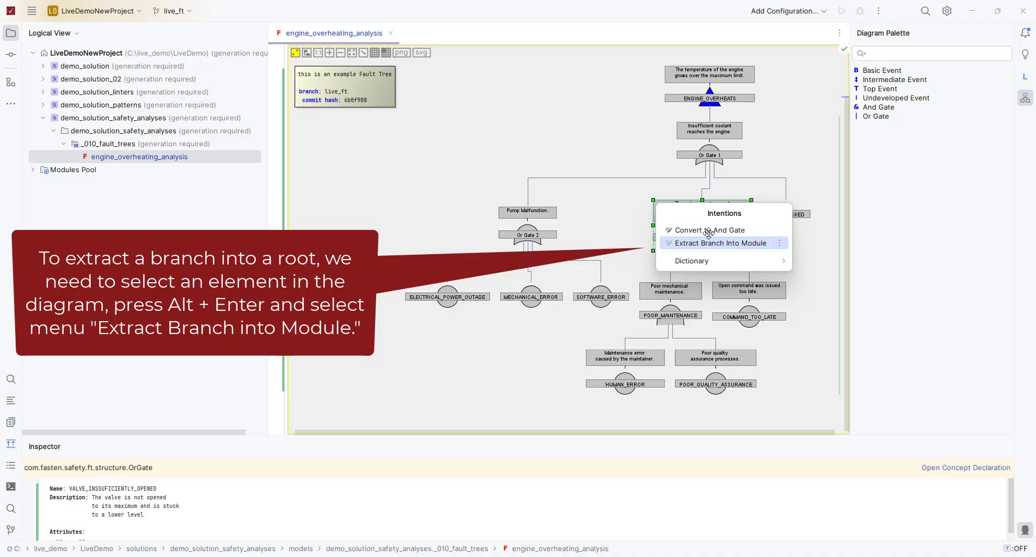
pyautogui.press('Return')
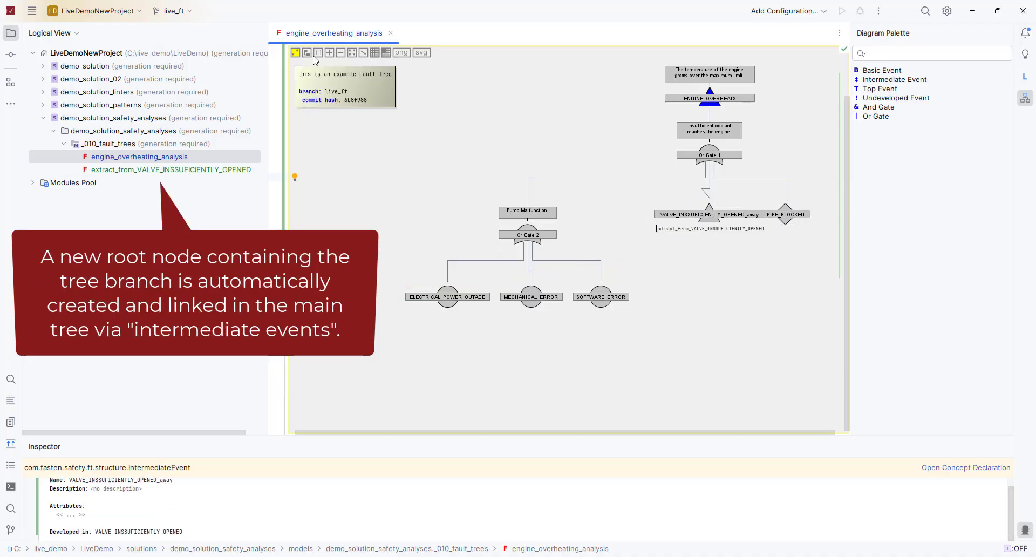
pyautogui.click(307, 53)
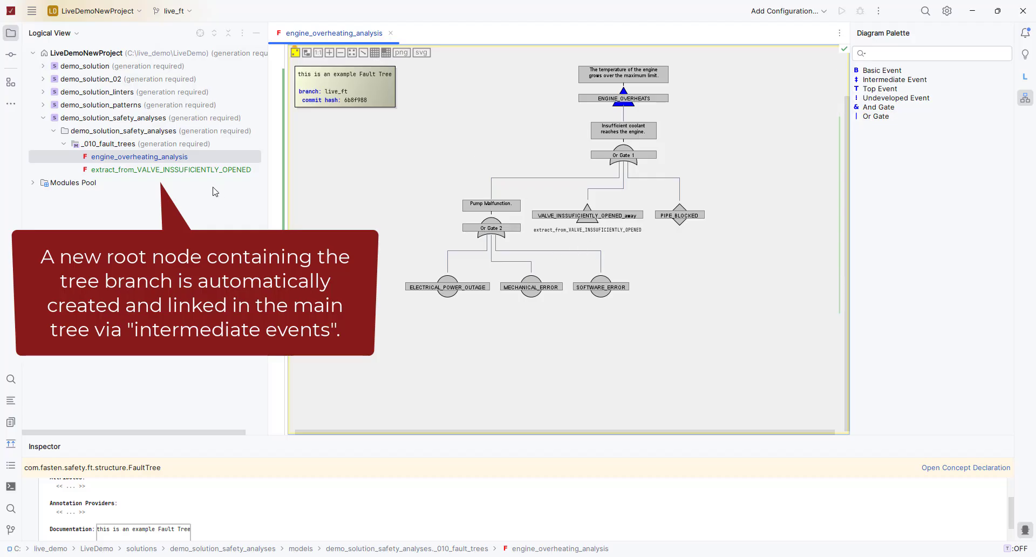
# Step: Open the extract_from_VALVE_INSSUFICIENTLY_OPENED fault tree and apply the automatic layout to it
pyautogui.click(189, 172)
pyautogui.doubleClick(190, 171)
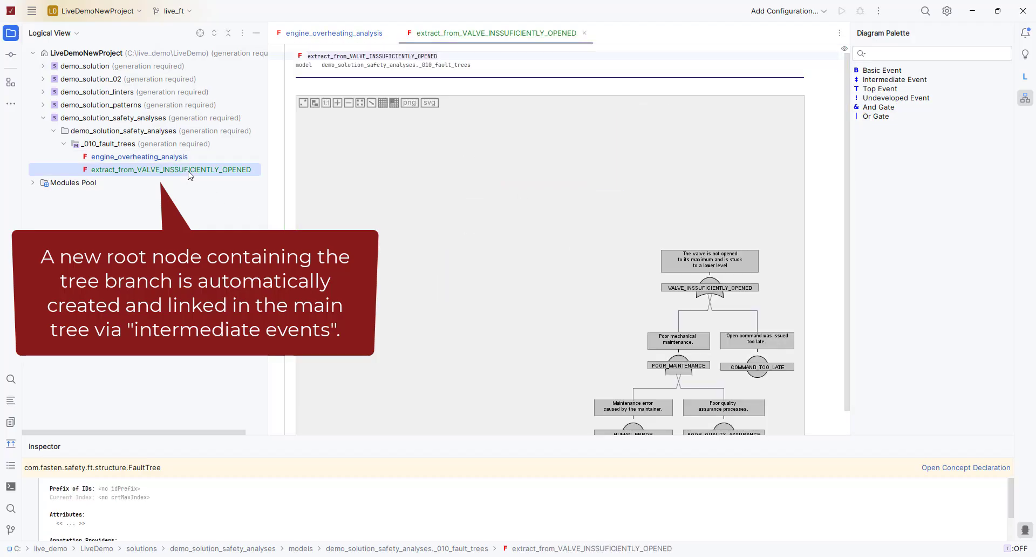
pyautogui.click(315, 104)
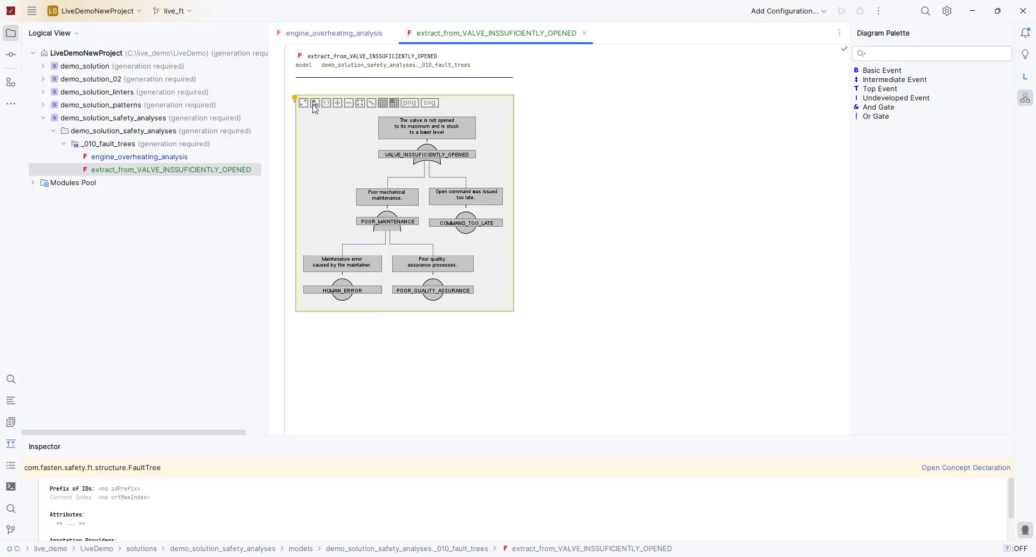
# Step: Follow the intermediate event's reference from the main tree to the extracted tree and rename that tree VALVE_INSSUFICIENTLY_OPENED
pyautogui.click(344, 35)
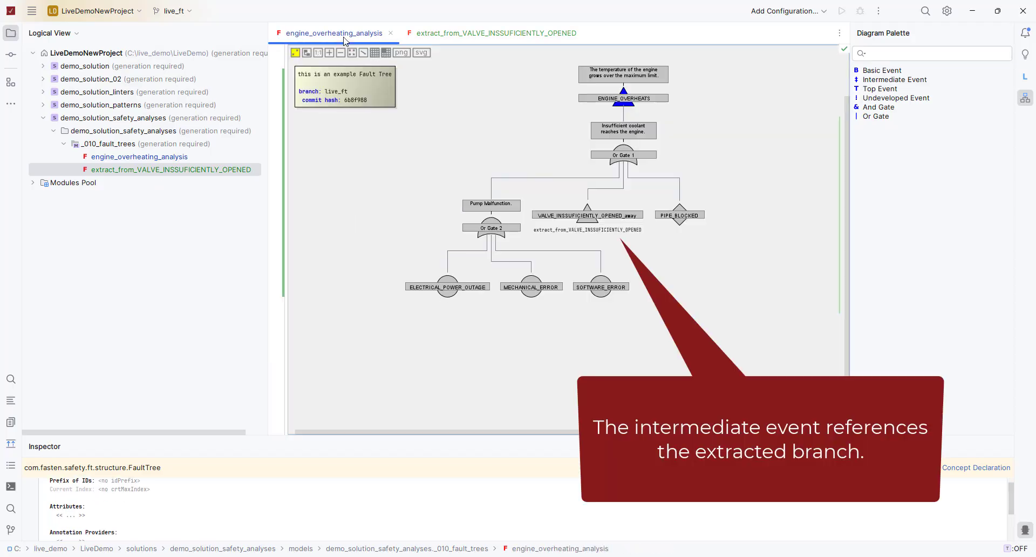
pyautogui.keyDown('ctrl'); pyautogui.click(587, 231); pyautogui.keyUp('ctrl')
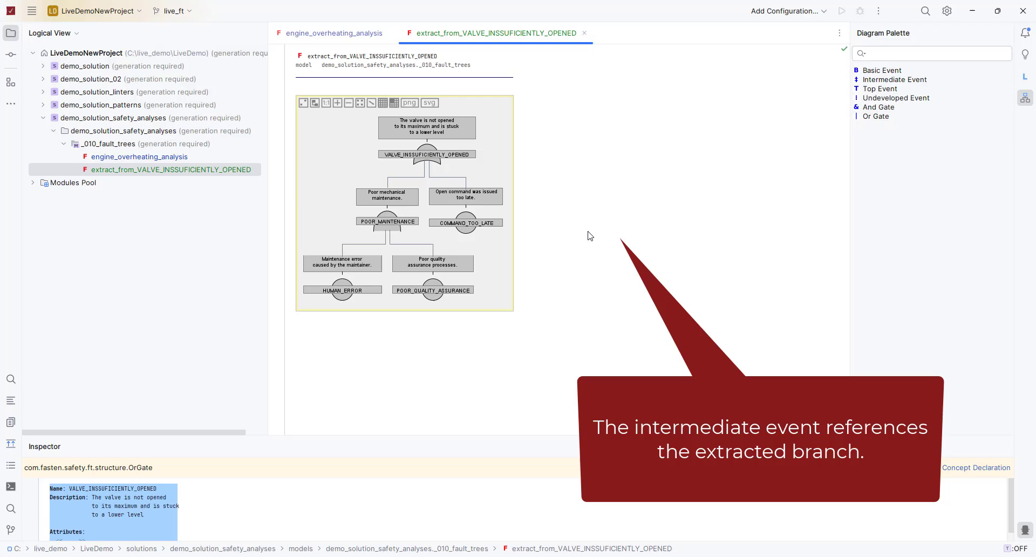
pyautogui.click(355, 59)
pyautogui.press('Left')
pyautogui.hotkey('ctrl', 'shift', 'Left')
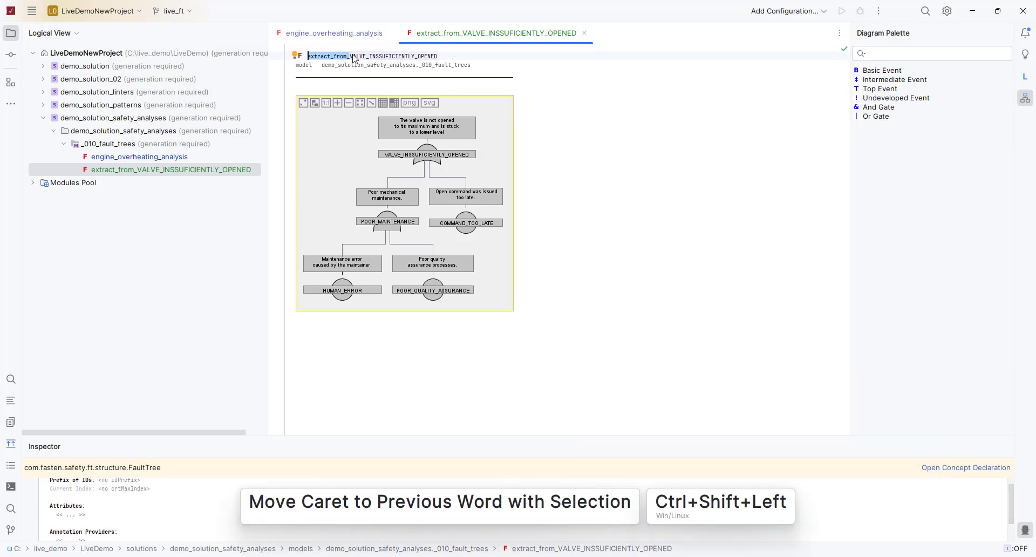
pyautogui.press('BackSpace')
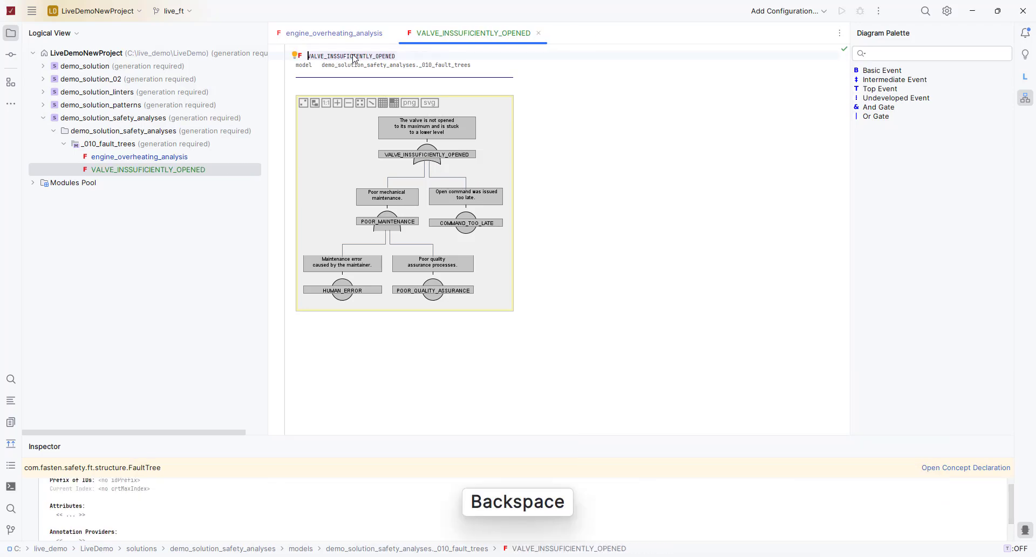
# Step: Reapply the automatic layout to engine_overheating_analysis and rename its intermediate event VALVE_INSSUFICIENTLY_OPENED, without the "_away" suffix
pyautogui.click(360, 36)
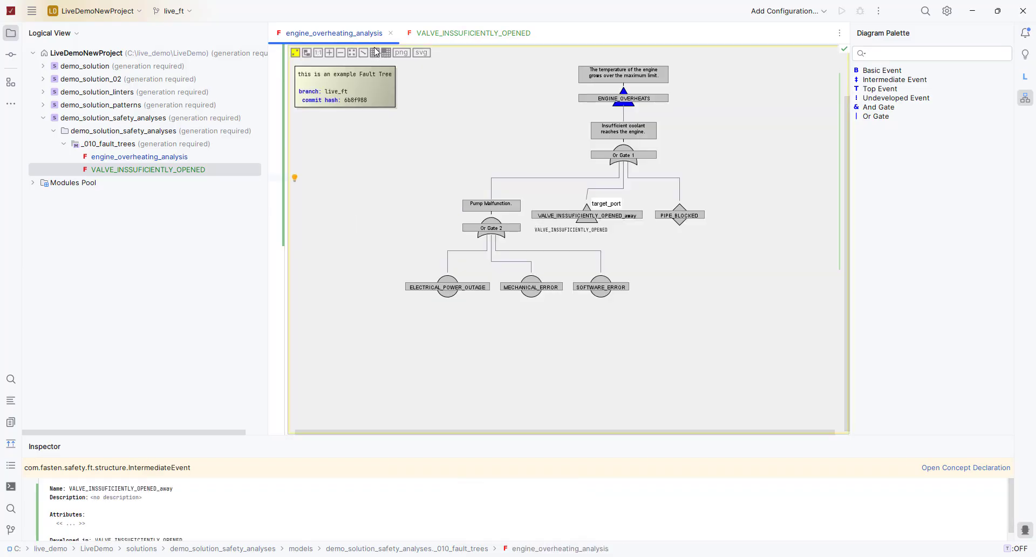
pyautogui.click(306, 53)
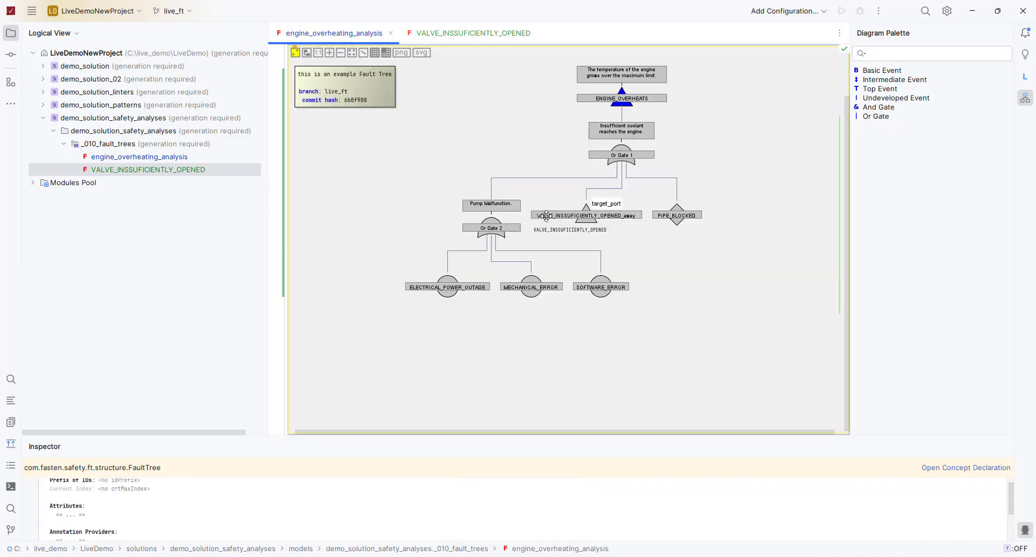
pyautogui.click(597, 228)
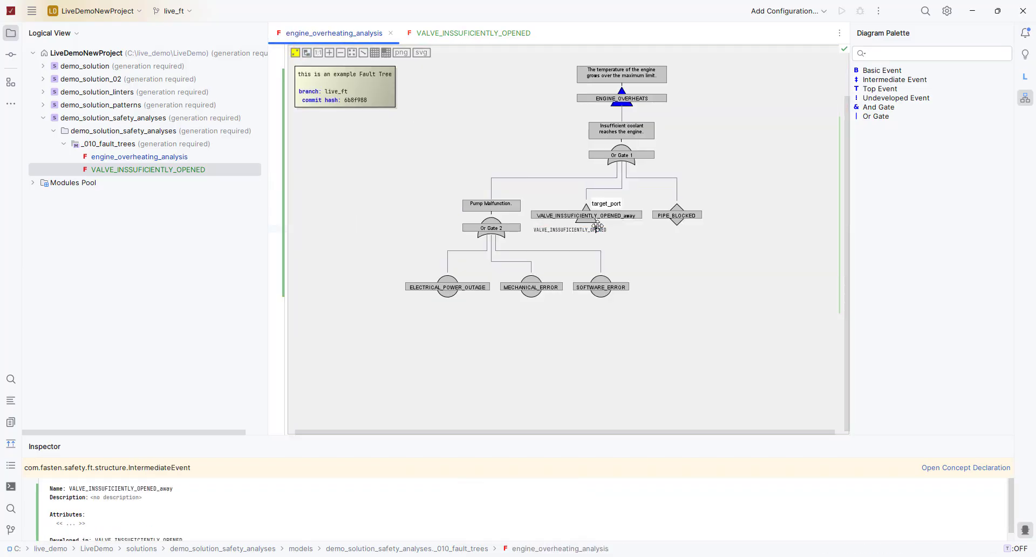
pyautogui.click(189, 489)
pyautogui.press('BackSpace')
pyautogui.press('BackSpace')
pyautogui.press('BackSpace')
pyautogui.press('BackSpace')
pyautogui.press('BackSpace')
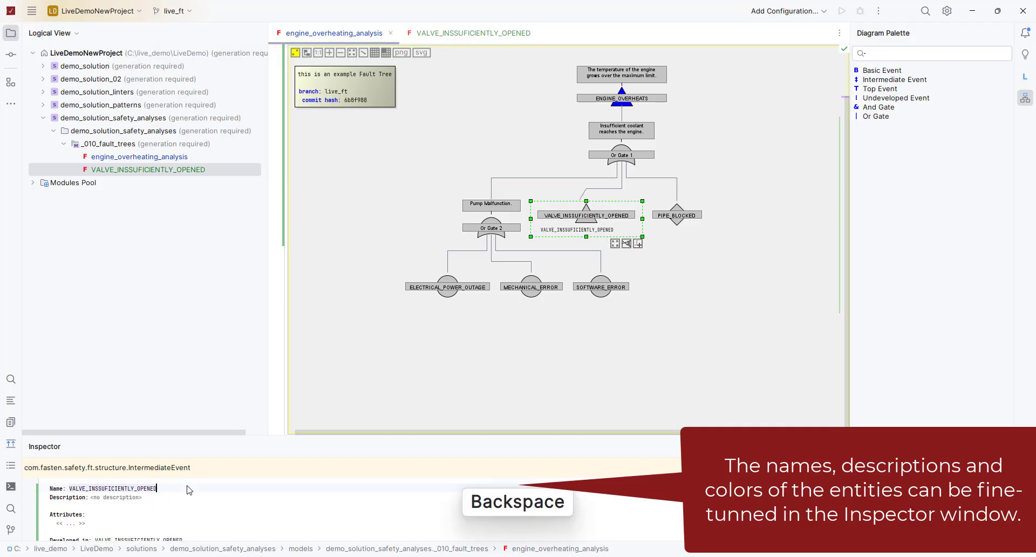
# Step: Add a color attribute to the "Pump Malfunction." Or gate and set it to cyan, 00ffff
pyautogui.click(491, 227)
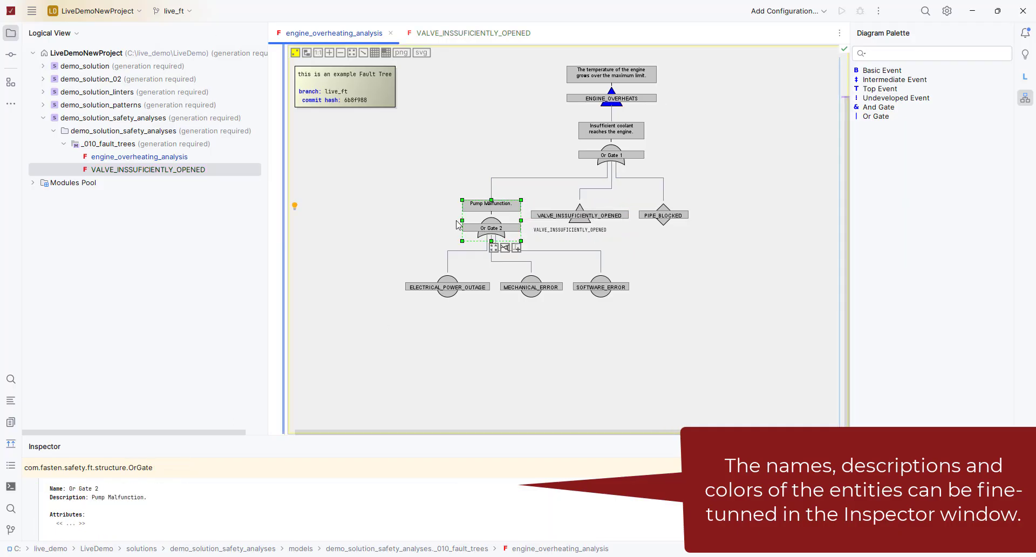
pyautogui.click(71, 524)
pyautogui.hotkey('ctrl', 'space')
pyautogui.press('Return')
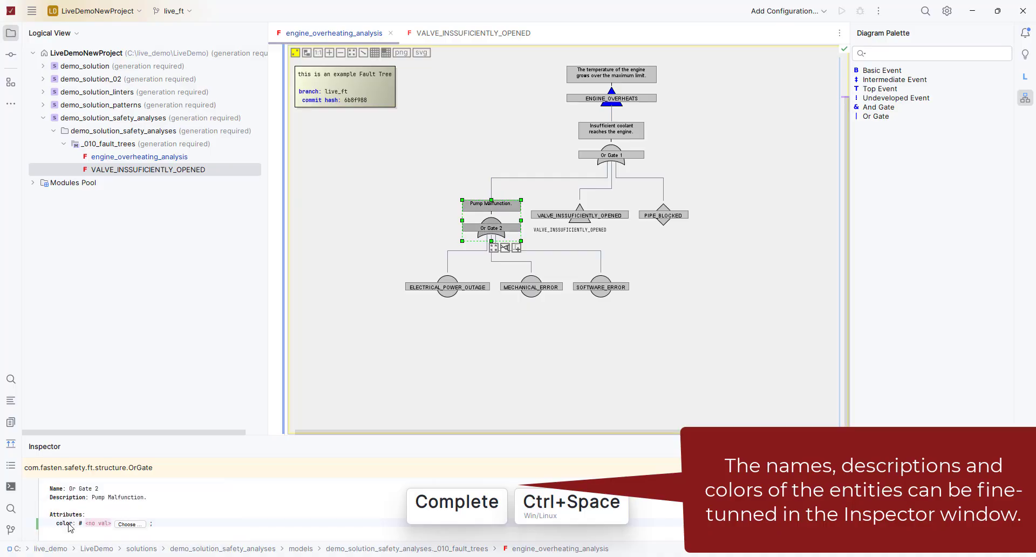
pyautogui.click(130, 524)
pyautogui.click(418, 261)
pyautogui.click(473, 394)
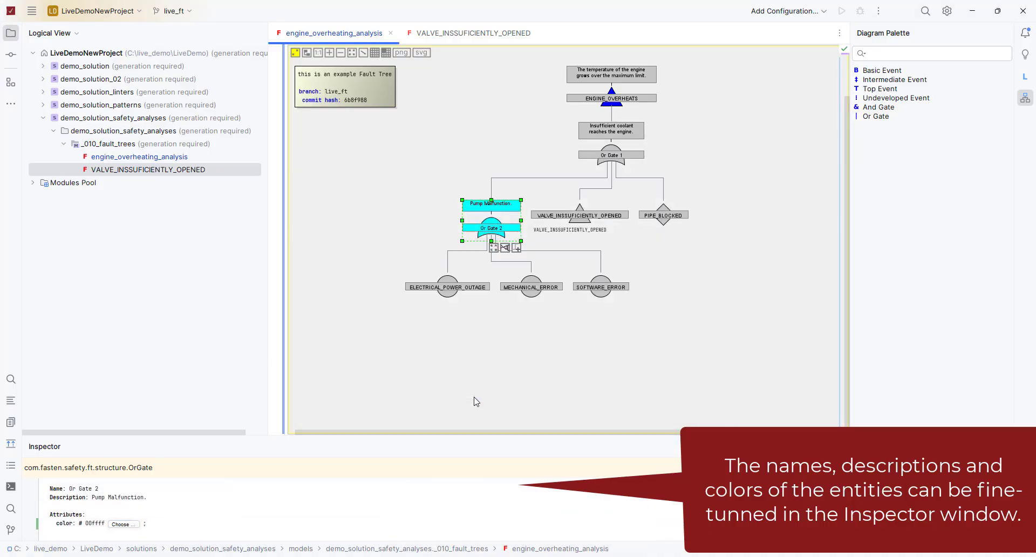
# Step: Convert the "Pump Malfunction." Or gate into an And gate and back into an Or gate
pyautogui.hotkey('alt', 'Return')
pyautogui.click(482, 226)
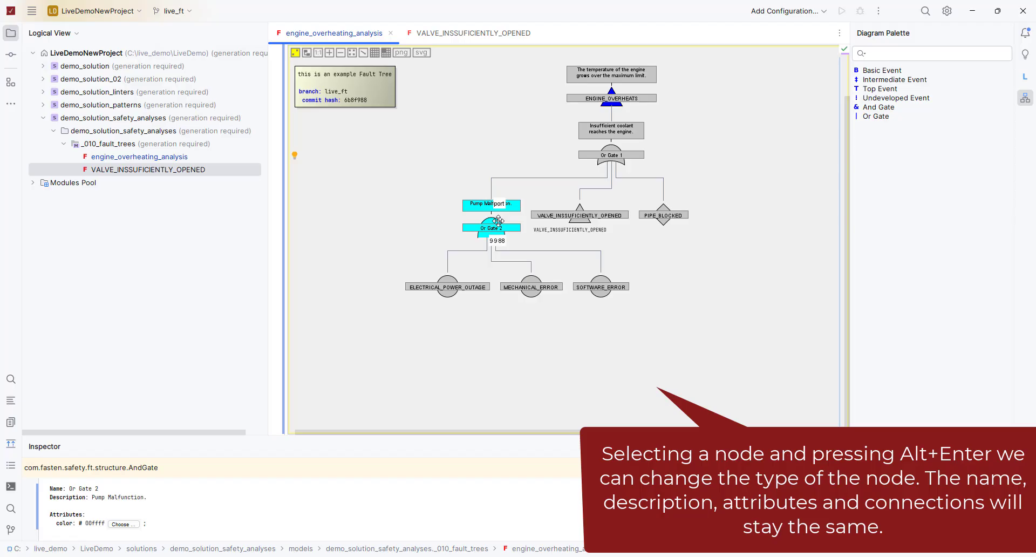
pyautogui.hotkey('alt', 'Return')
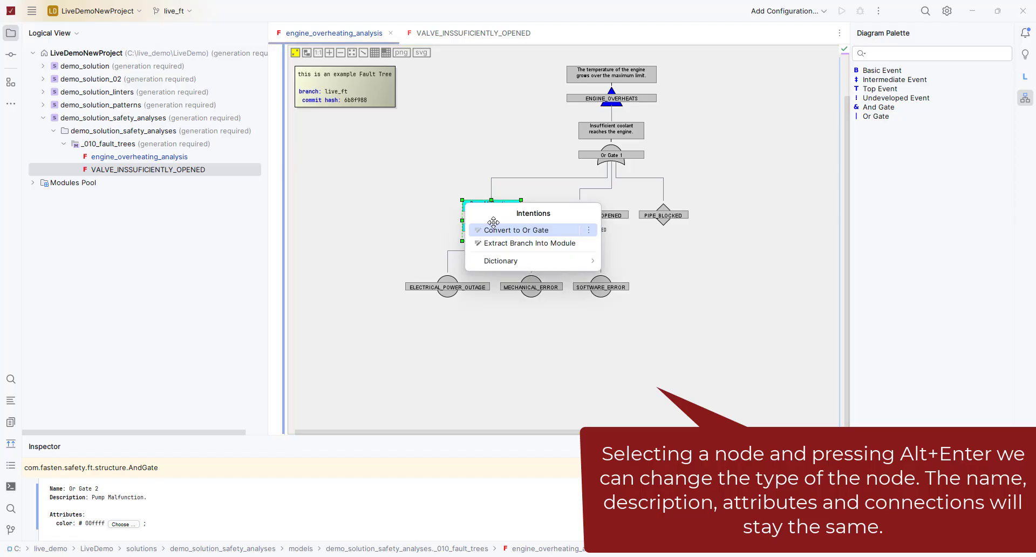
pyautogui.press('Return')
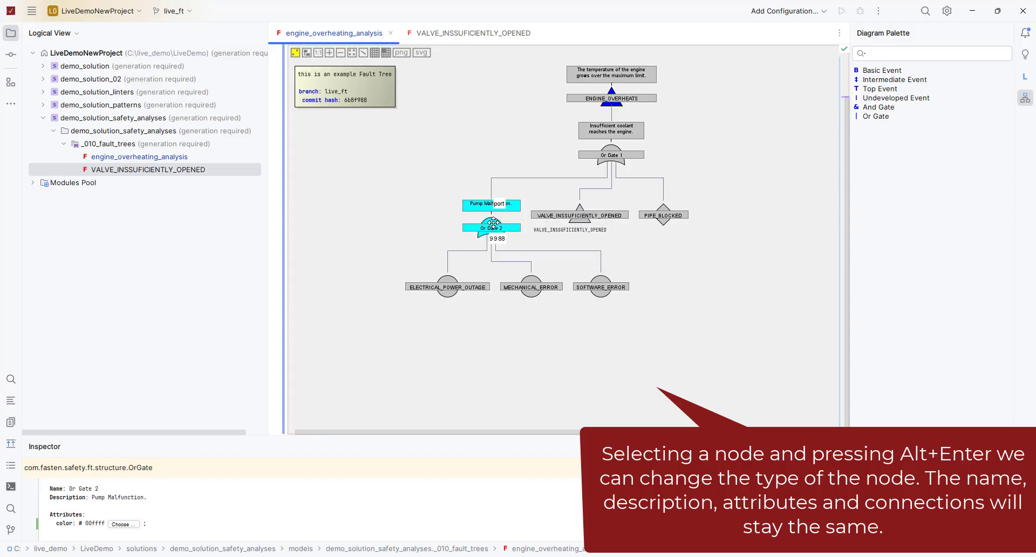
# Step: Convert the SOFTWARE_ERROR basic event into an Or gate
pyautogui.click(602, 280)
pyautogui.hotkey('alt', 'Return')
pyautogui.press('Down')
pyautogui.press('Down')
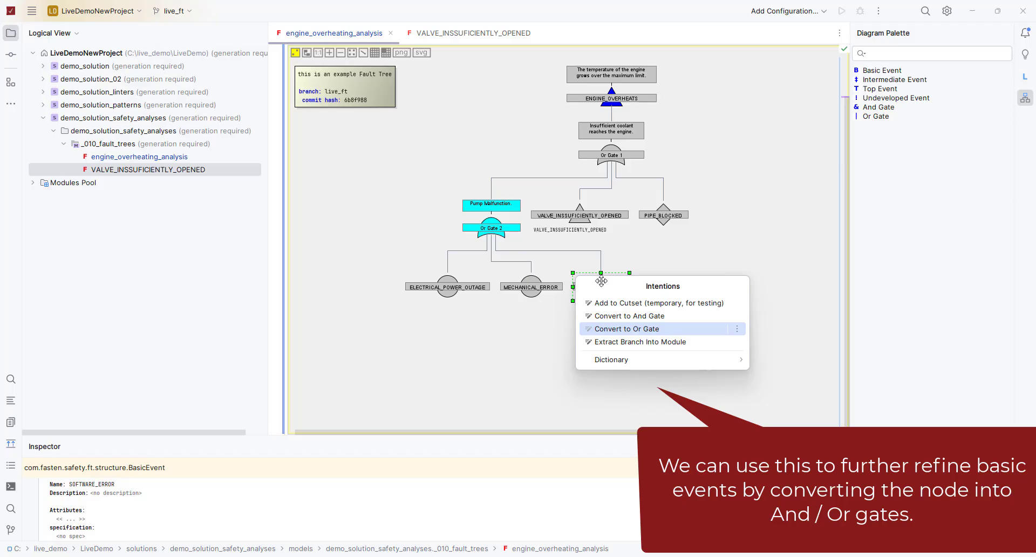
pyautogui.press('Return')
# Step: Add a basic event named ALGORITHM_ERROR below SOFTWARE_ERROR, with the description "The algorithm controlling the pump contains an error"
pyautogui.moveTo(885, 71); pyautogui.dragTo(563, 358)
pyautogui.click(83, 482)
pyautogui.write('AL')
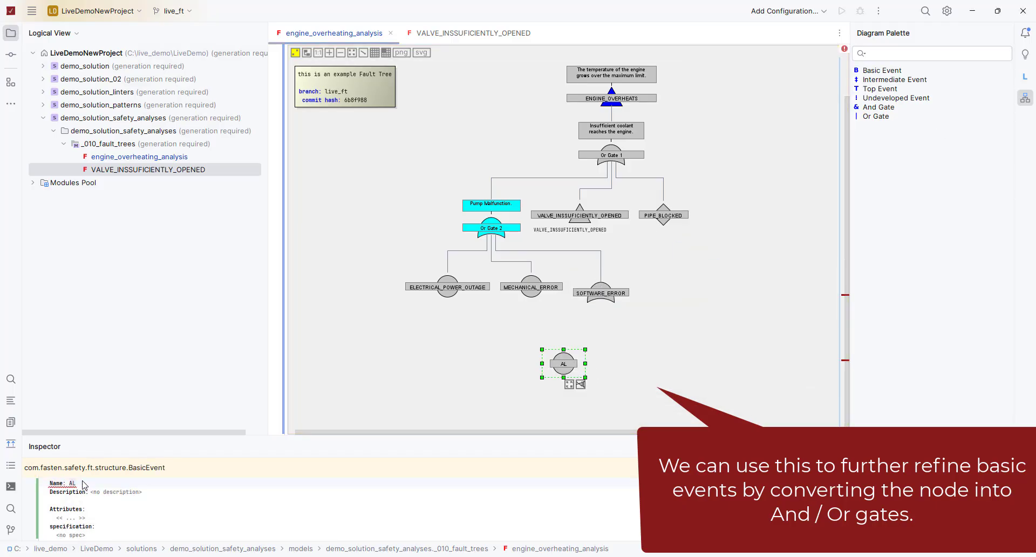
pyautogui.write('GORITHM_ERROR')
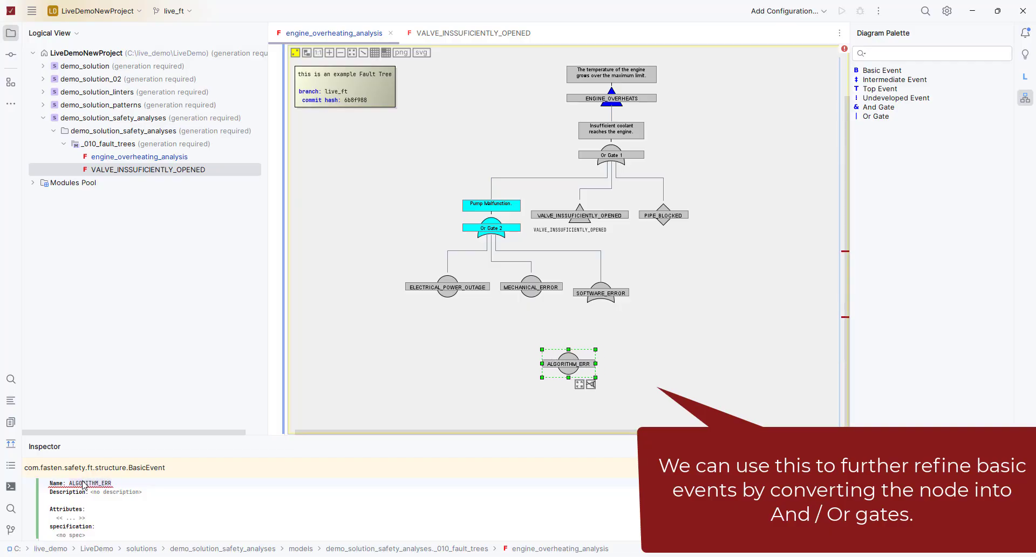
pyautogui.click(133, 491)
pyautogui.hotkey('ctrl', 'space')
pyautogui.press('Return')
pyautogui.write('The algorithm controlling the pump contains an error')
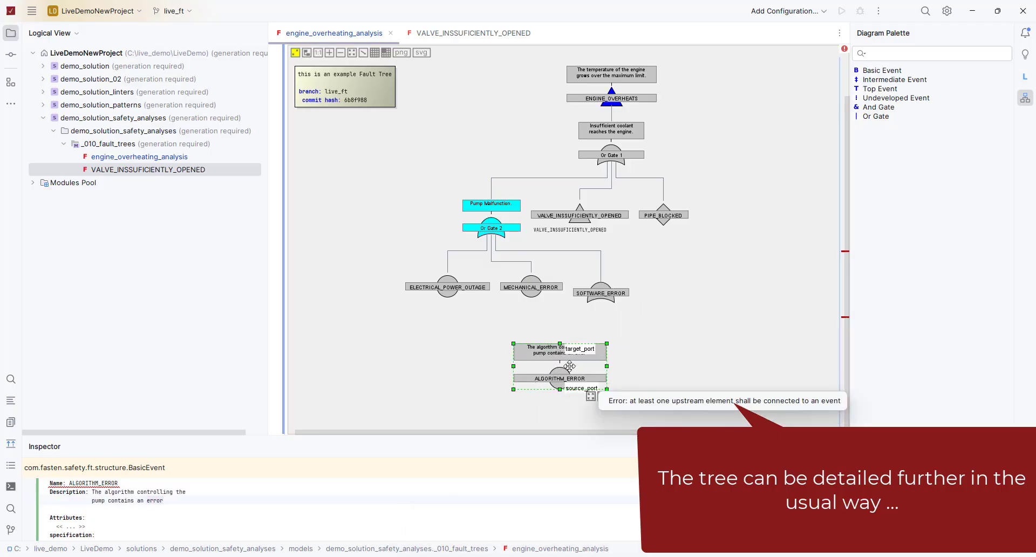
# Step: Add a basic event named LOW_LEVEL_PROGRAMMING_ERROR beside ALGORITHM_ERROR, with the description "Additional programming error."
pyautogui.moveTo(879, 71); pyautogui.dragTo(636, 378)
pyautogui.click(108, 497)
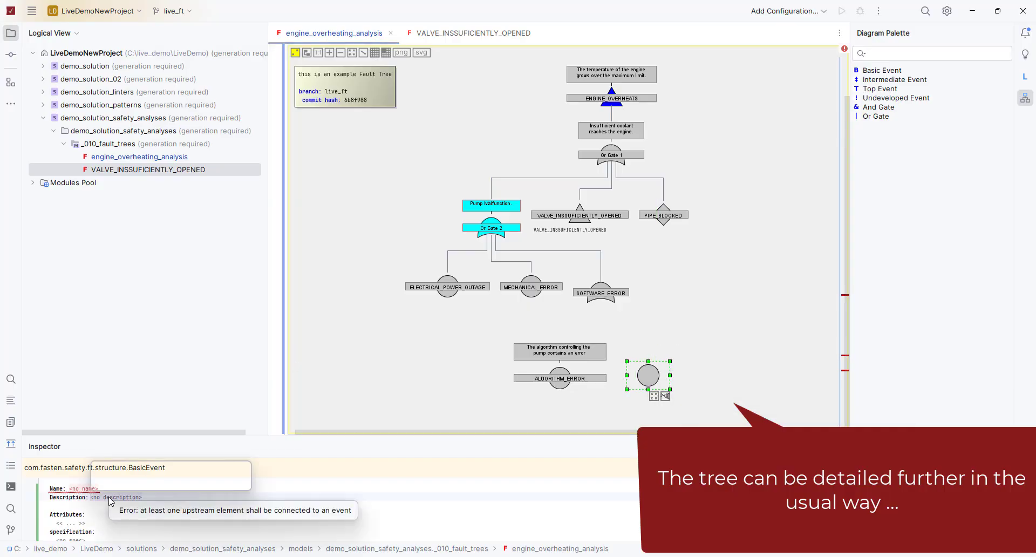
pyautogui.hotkey('ctrl', 'space')
pyautogui.press('Up')
pyautogui.write('LOW_L')
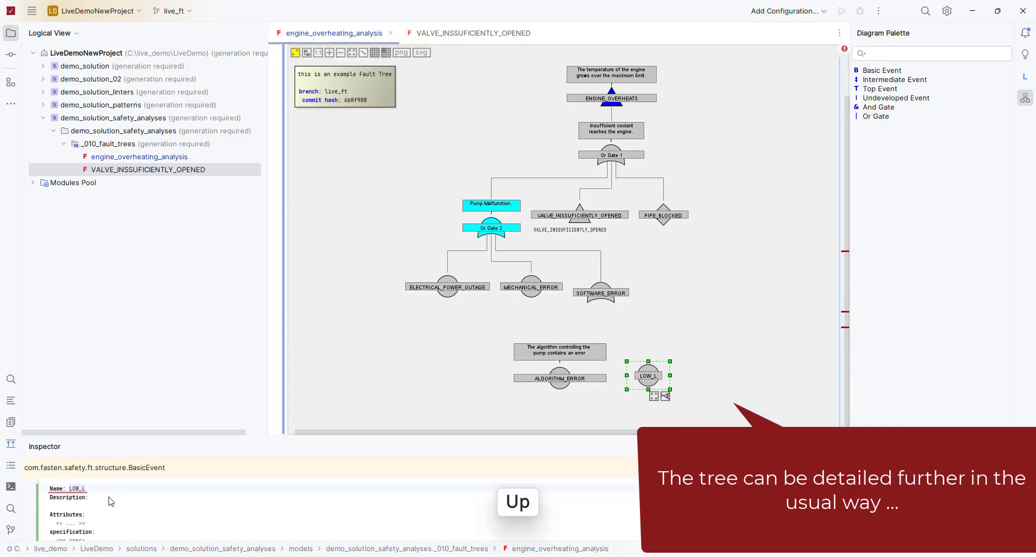
pyautogui.write('EVEL_PROGRAMMING_ER')
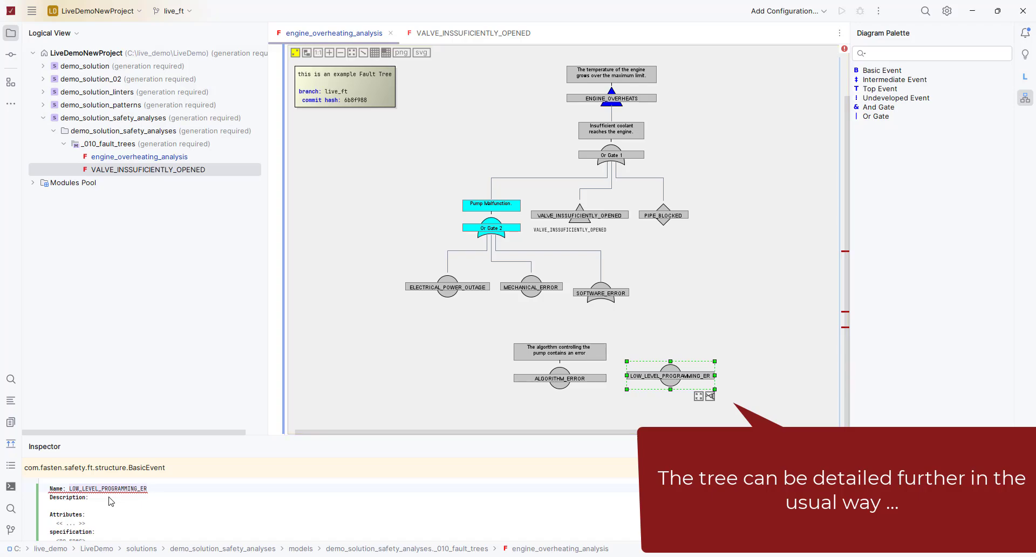
pyautogui.write('ROR')
pyautogui.click(96, 497)
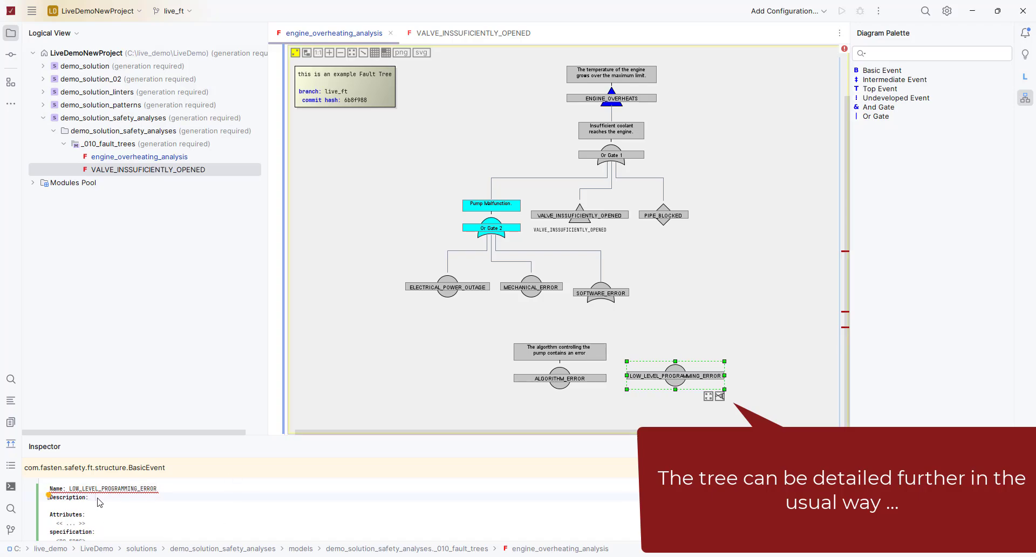
pyautogui.write('P')
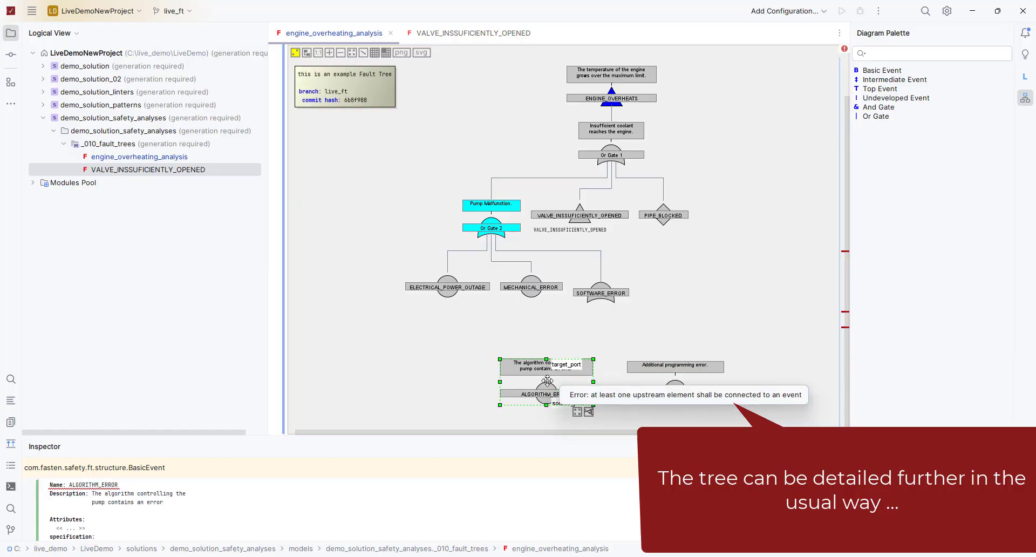
# Step: Connect the SOFTWARE_ERROR gate to ALGORITHM_ERROR and LOW_LEVEL_PROGRAMMING_ERROR, and switch the fault tree to the textual notation
pyautogui.click(610, 291)
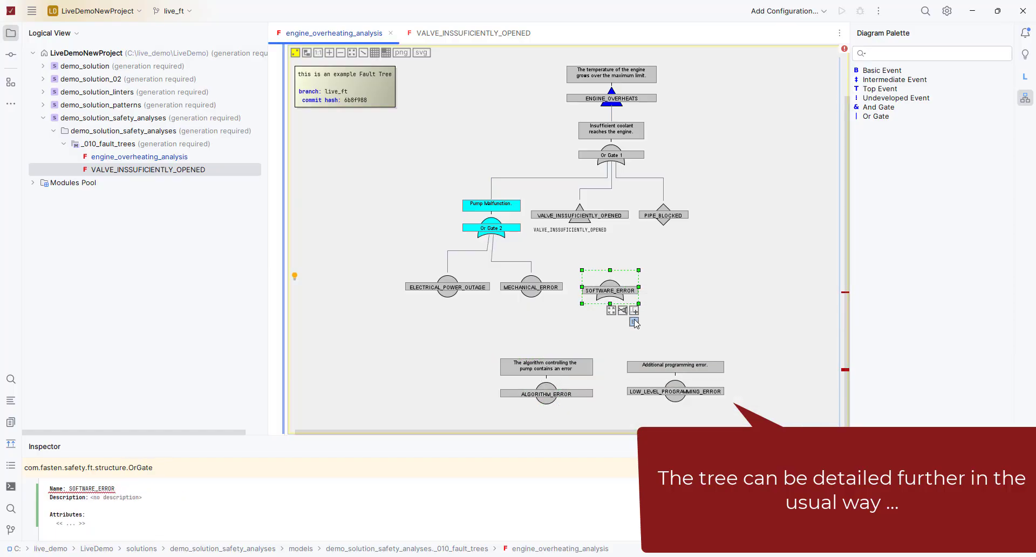
pyautogui.moveTo(635, 324); pyautogui.dragTo(677, 375)
pyautogui.click(32, 11)
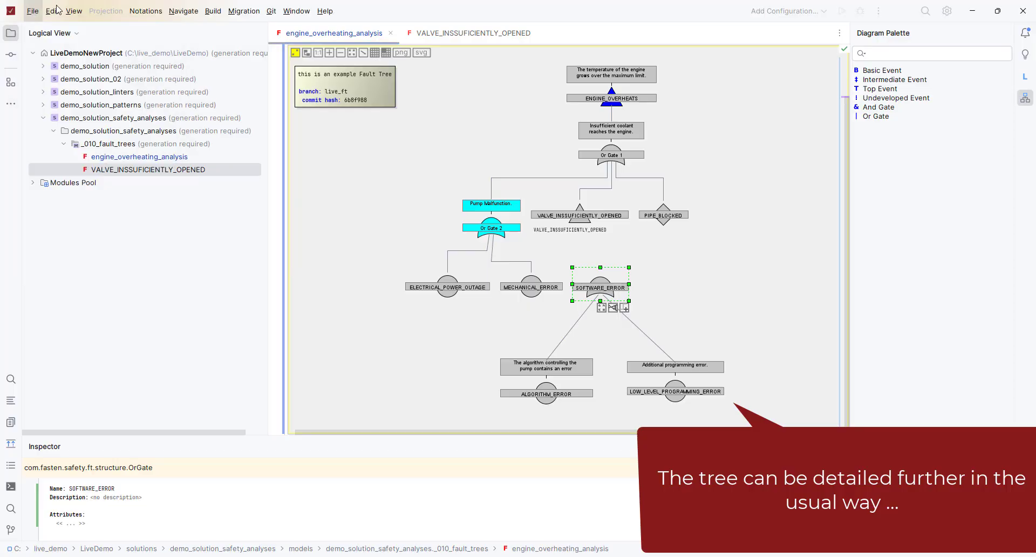
pyautogui.click(145, 11)
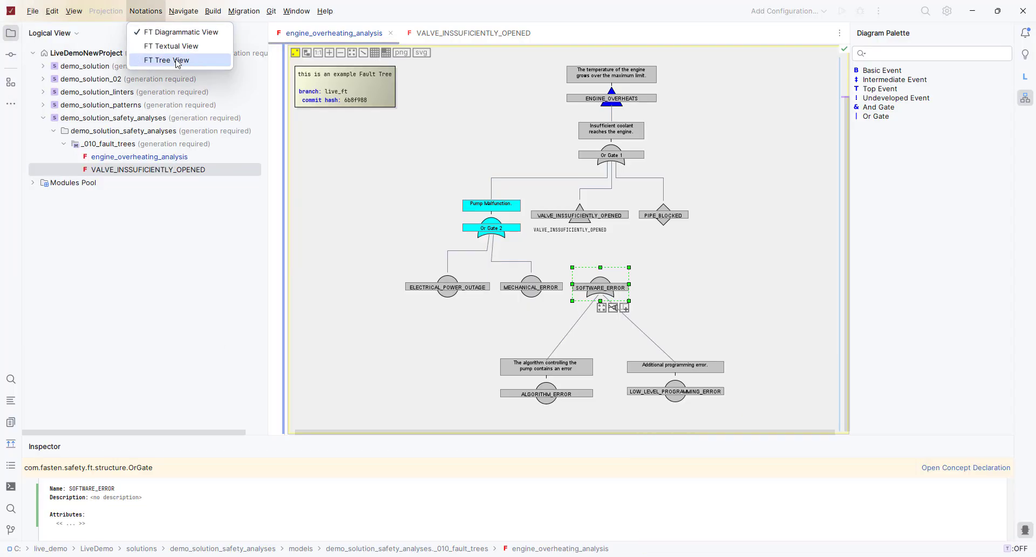
pyautogui.click(201, 52)
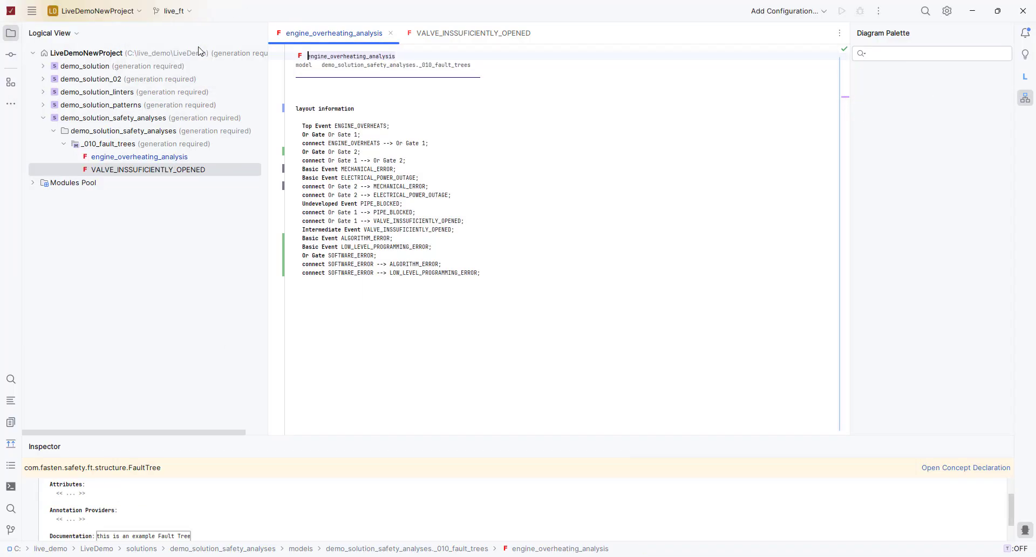
# Step: Insert an empty connect statement on a new line directly before the SOFTWARE_ERROR Or gate declaration
pyautogui.click(360, 187)
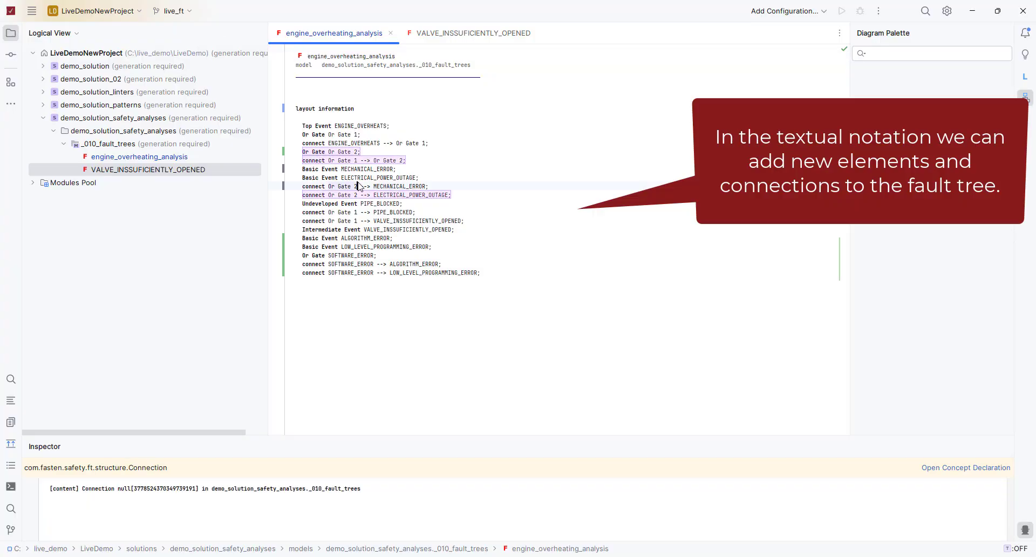
pyautogui.press('Down')
pyautogui.press('Down')
pyautogui.press('Down')
pyautogui.press('Down')
pyautogui.press('Down')
pyautogui.press('Down')
pyautogui.press('Down')
pyautogui.press('Down')
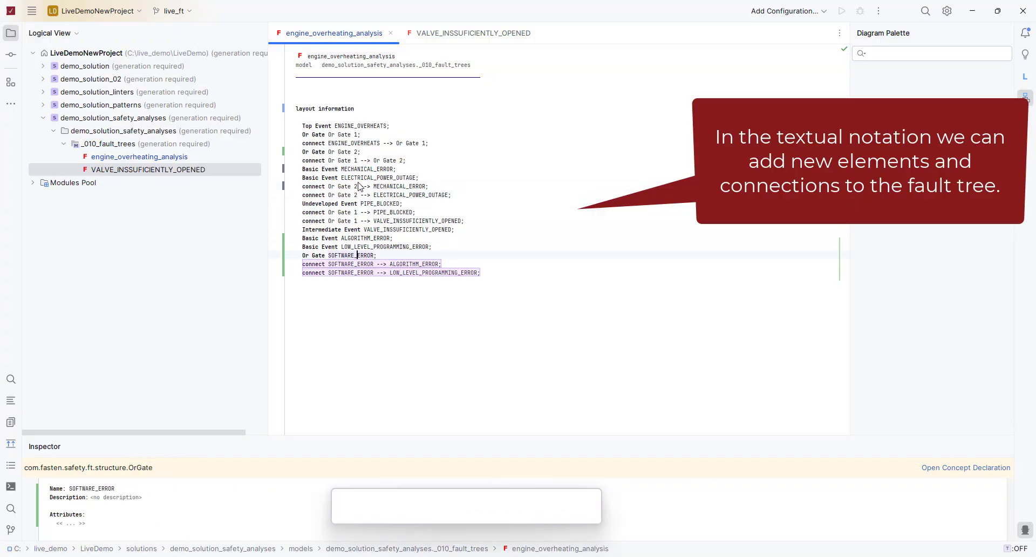
pyautogui.hotkey('ctrl', 'Left')
pyautogui.hotkey('ctrl', 'Left')
pyautogui.press('Return')
pyautogui.hotkey('ctrl', 'space')
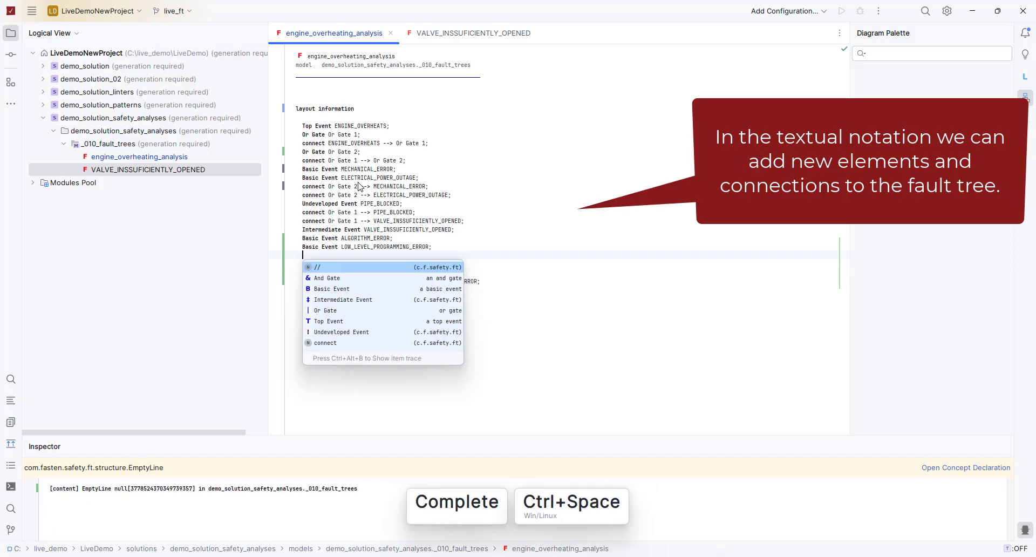
pyautogui.press('Up')
pyautogui.press('Return')
# Step: Set the new connection's start to Or Gate 2 and its end to SOFTWARE_ERROR
pyautogui.press('Right')
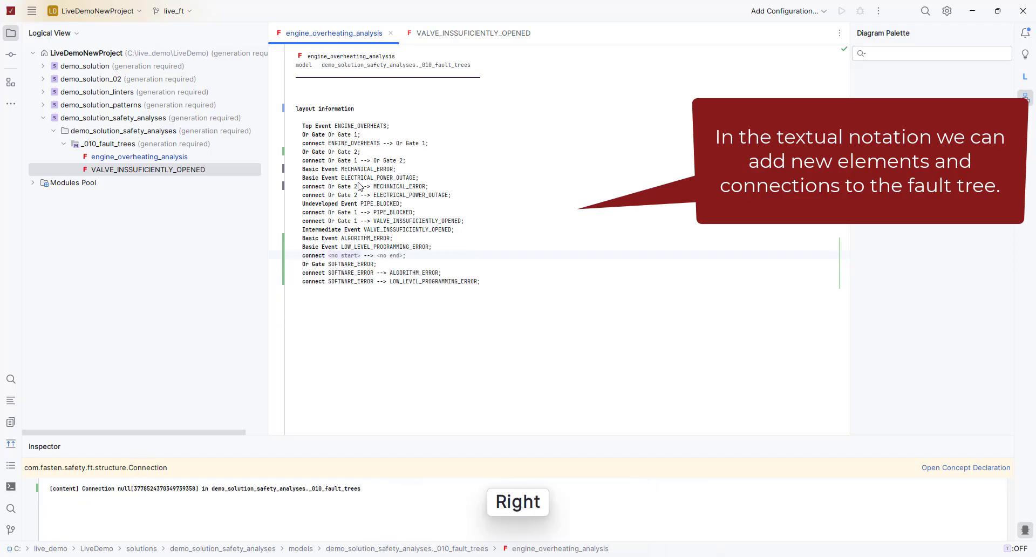
pyautogui.write('OR')
pyautogui.press('Down')
pyautogui.press('Return')
pyautogui.press('Right')
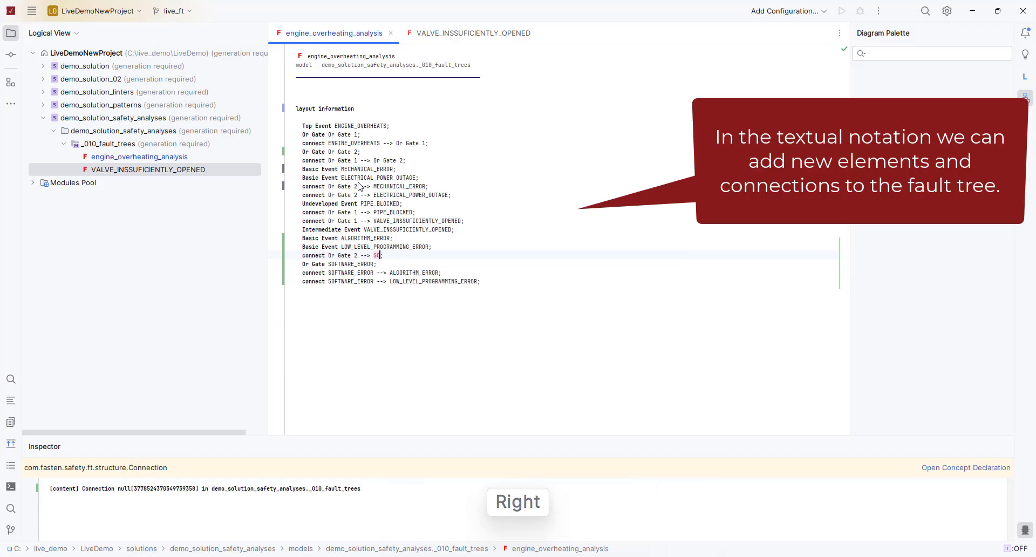
pyautogui.hotkey('ctrl', 'space')
# Step: Switch the fault tree back to the diagrammatic notation and apply the automatic layout
pyautogui.click(32, 11)
pyautogui.click(146, 10)
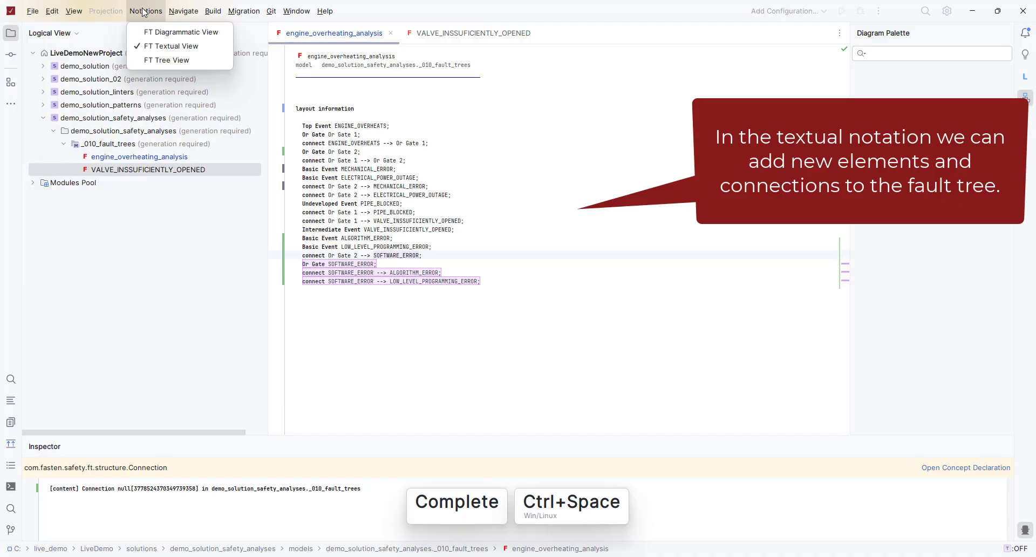
pyautogui.click(159, 34)
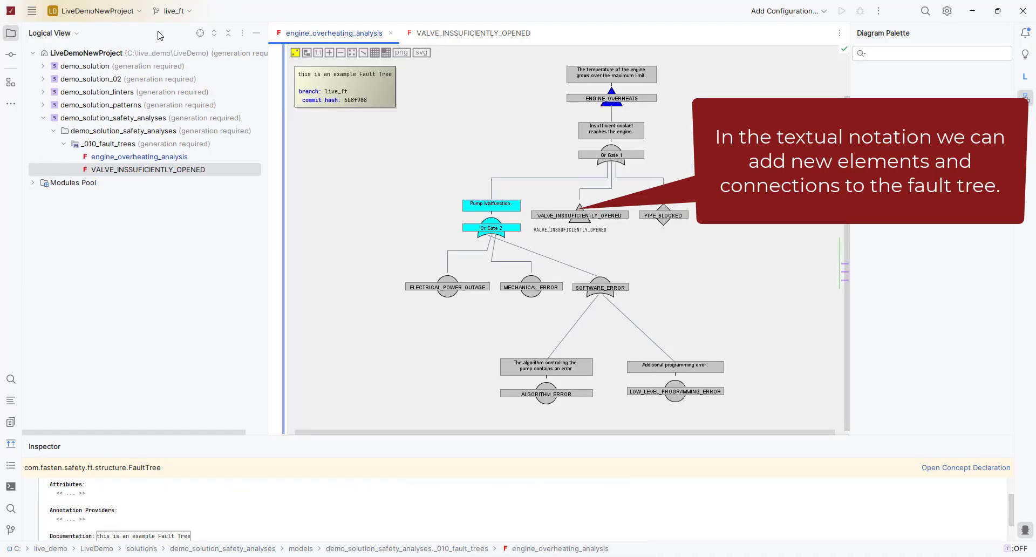
pyautogui.click(309, 52)
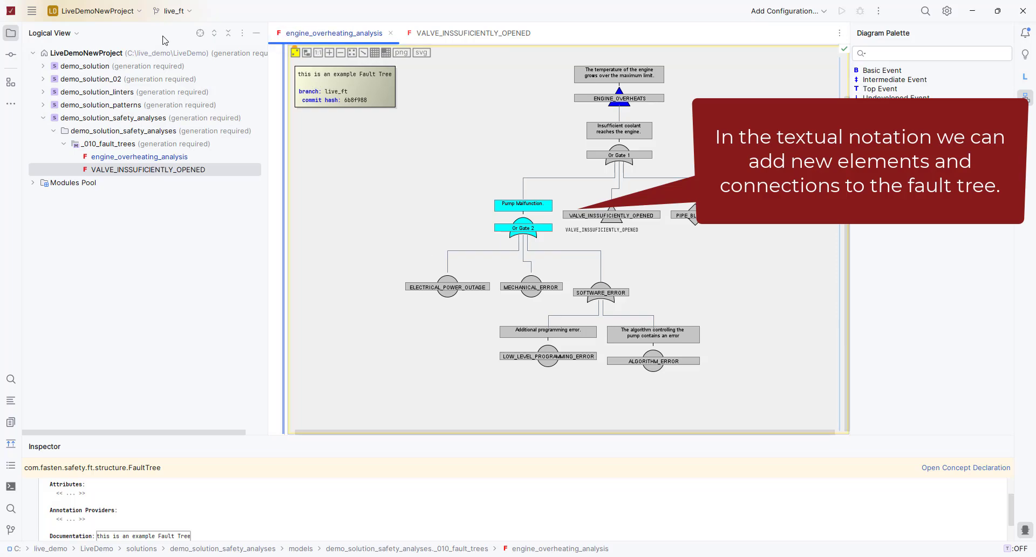
# Step: Prepare a commit, add the unversioned engine_overheating_analysis.mpsr to version control and include it in the commit
pyautogui.hotkey('ctrl', 'k')
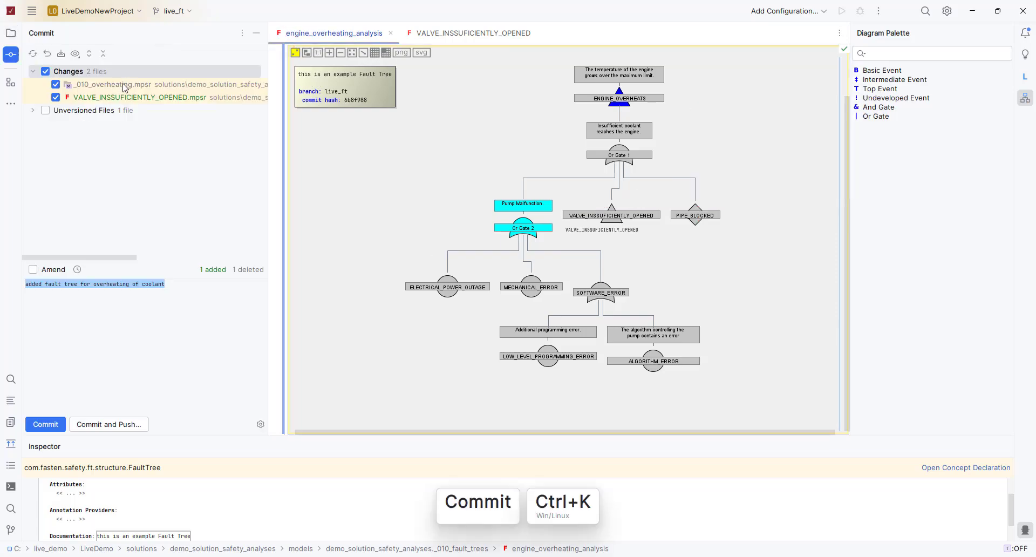
pyautogui.click(114, 97)
pyautogui.click(33, 111)
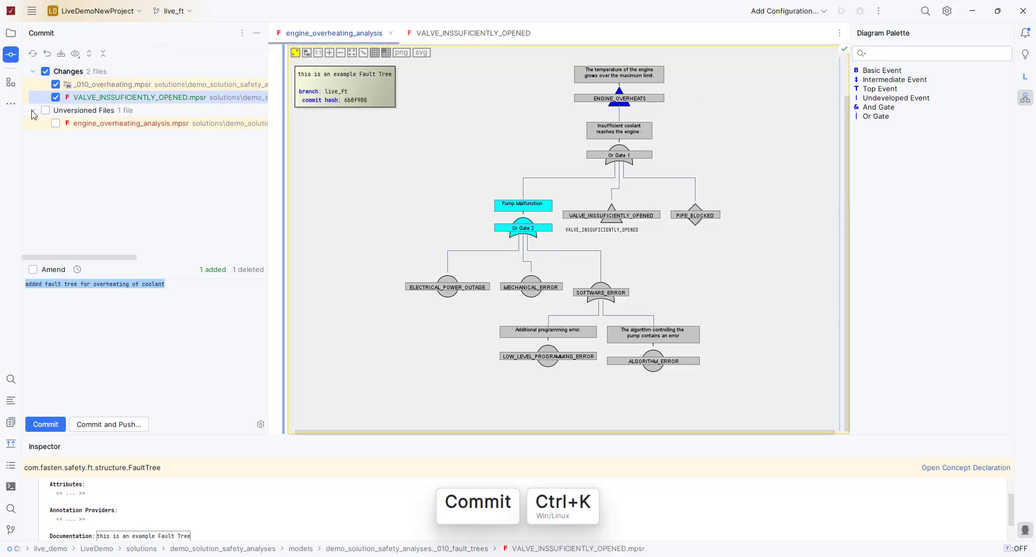
pyautogui.rightClick(100, 123)
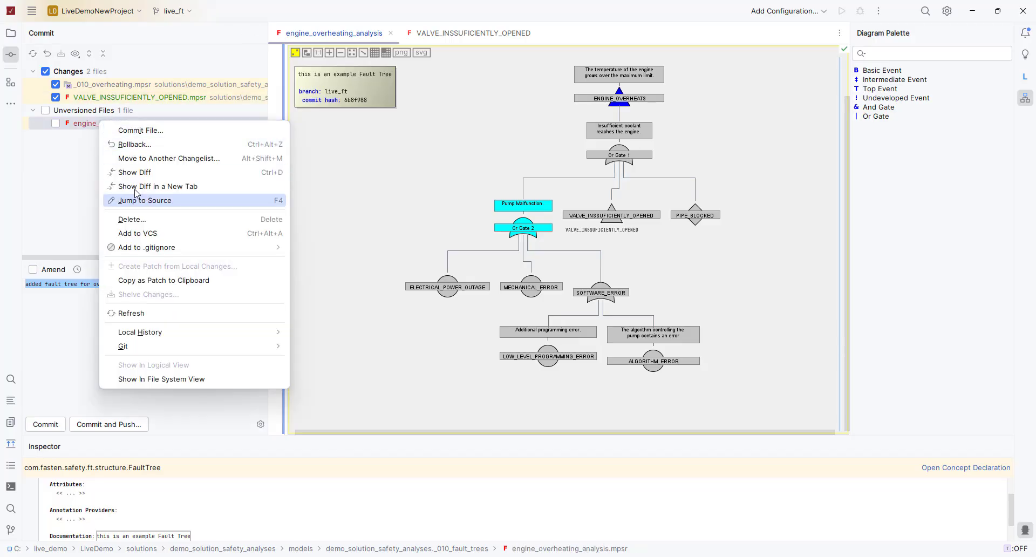
pyautogui.click(147, 233)
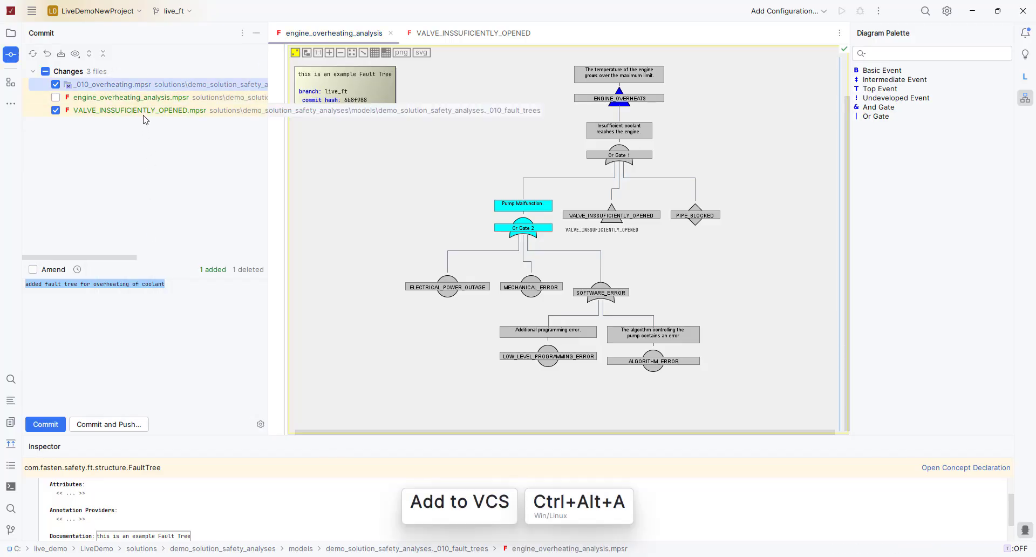
pyautogui.click(117, 98)
pyautogui.click(56, 99)
# Step: Review the pending changes in VALVE_INSSUFICIENTLY_OPENED.mpsr and engine_overheating_analysis.mpsr
pyautogui.click(132, 110)
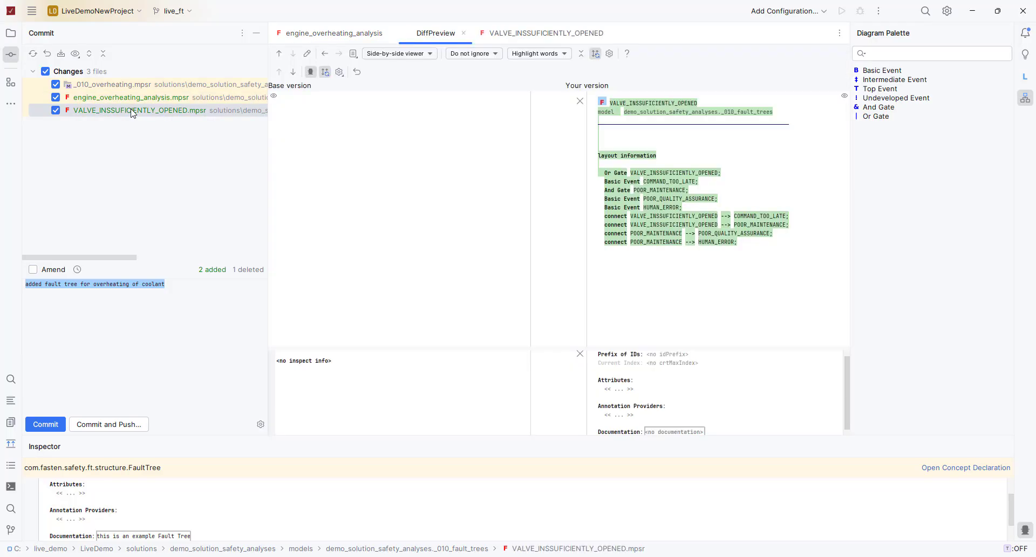
pyautogui.click(141, 100)
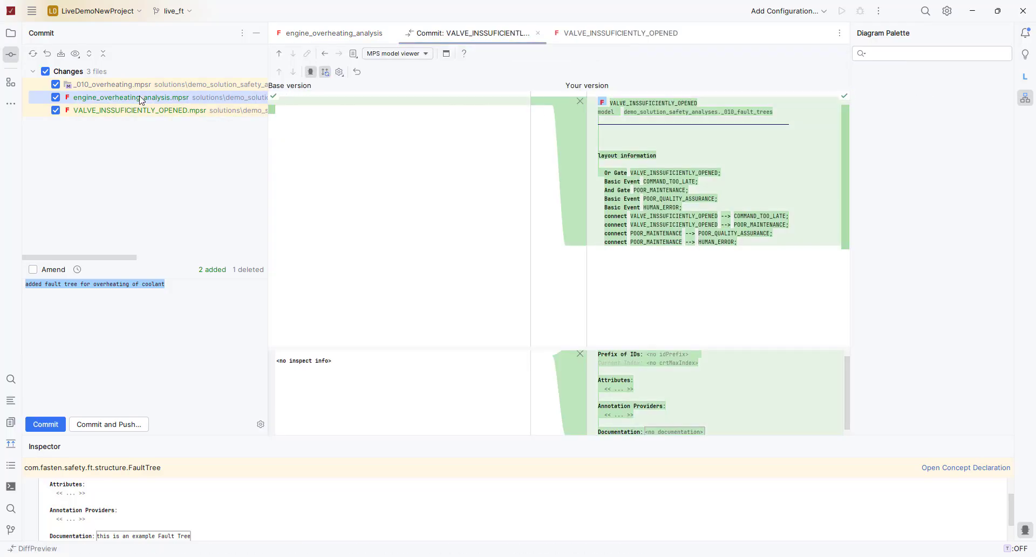